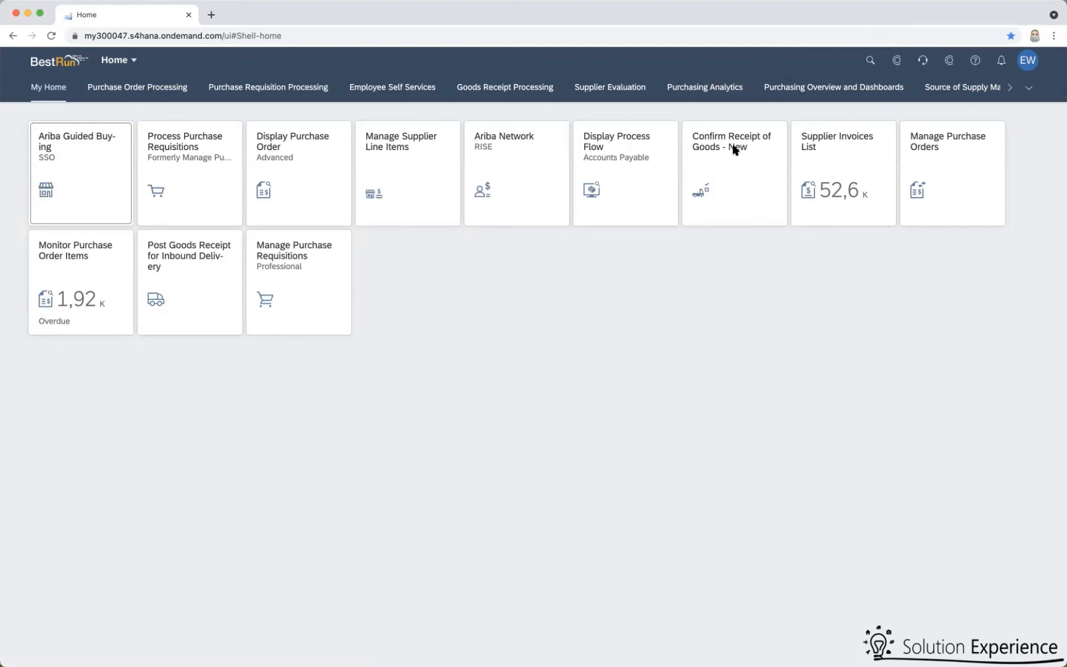
Open Ariba Guided Buying from the home page and search its catalog for iPhone
mouse_move(106, 105)
mouse_down()
mouse_move(13, 113)
mouse_move(63, 199)
mouse_move(101, 207)
mouse_up()
drag(132, 130, 86, 109)
click(65, 162)
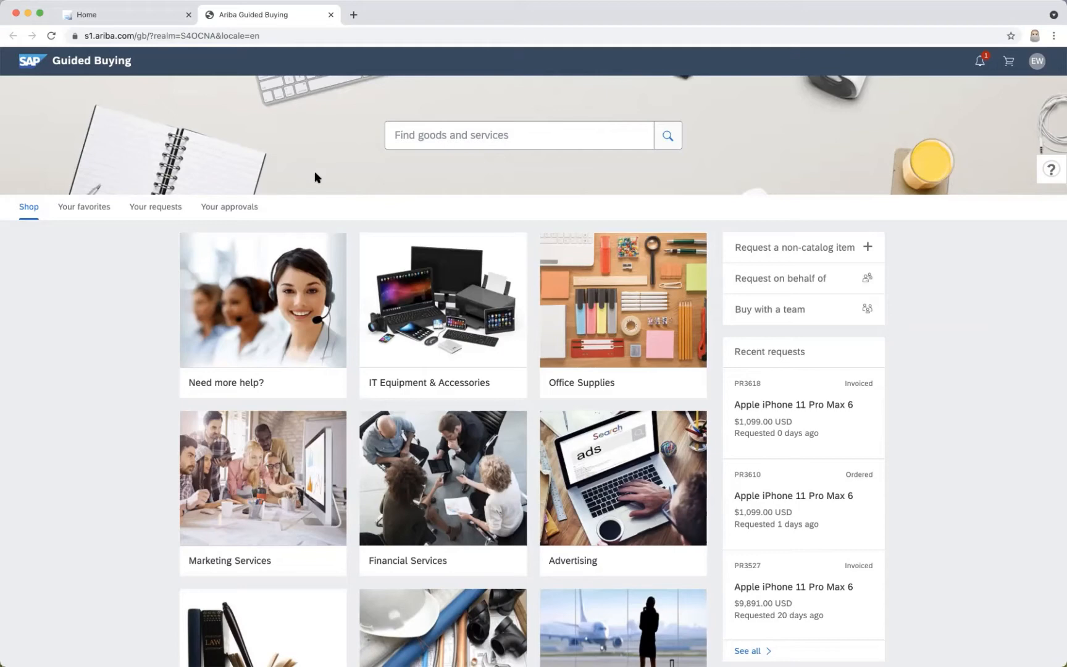
click(404, 137)
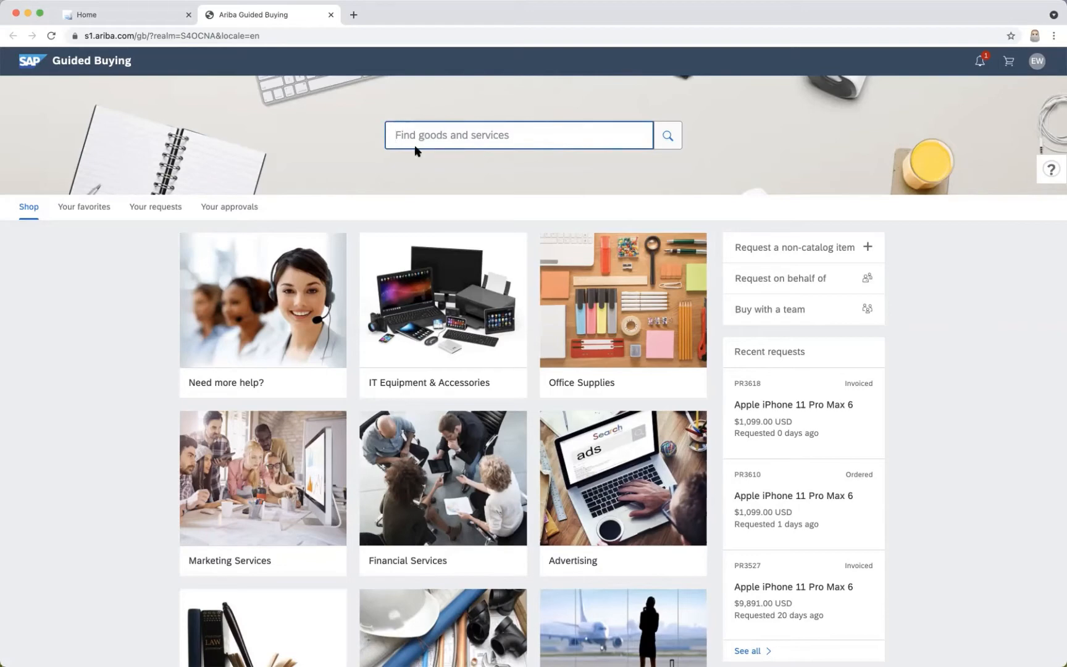
text(iPhone)
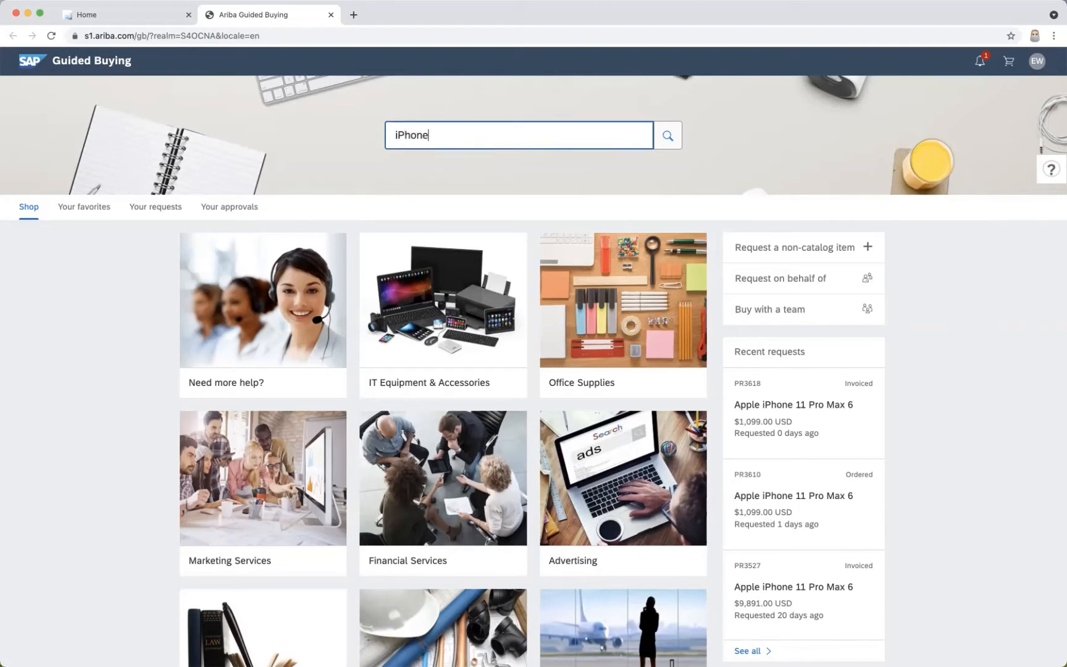
key(Return)
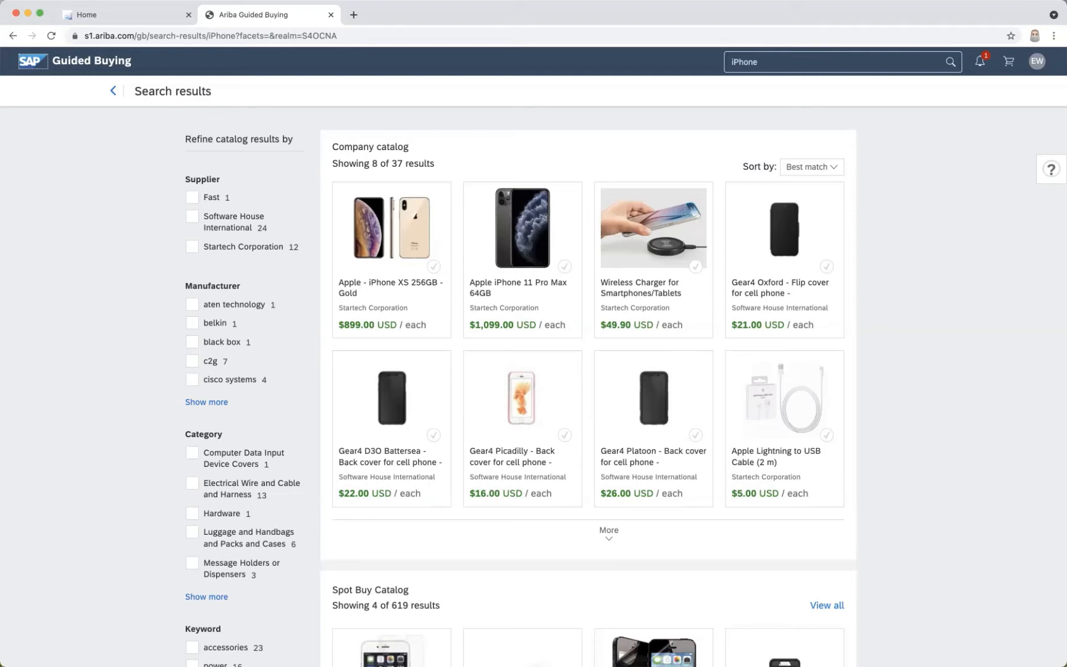
View the details of the Apple iPhone 11 Pro Max 64GB and add one unit to the cart
click(508, 241)
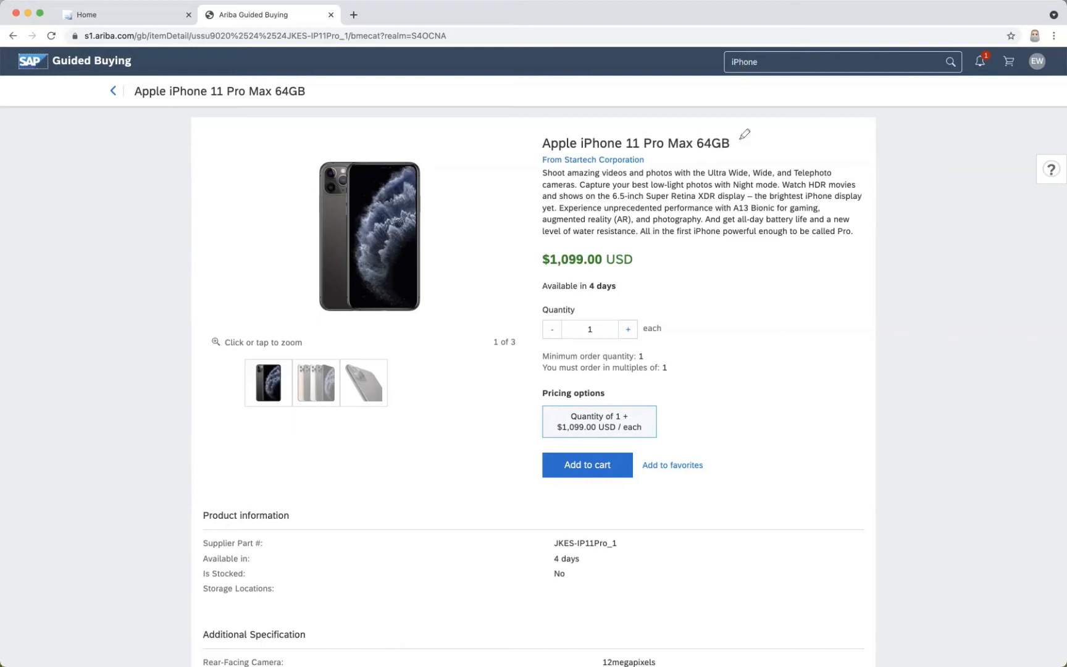
drag(715, 360, 603, 347)
mouse_move(538, 338)
mouse_down()
mouse_move(544, 482)
mouse_move(776, 399)
mouse_move(694, 351)
mouse_up()
mouse_move(694, 371)
mouse_down()
mouse_move(526, 377)
mouse_move(556, 503)
mouse_move(645, 503)
mouse_up()
drag(720, 453, 687, 364)
click(574, 468)
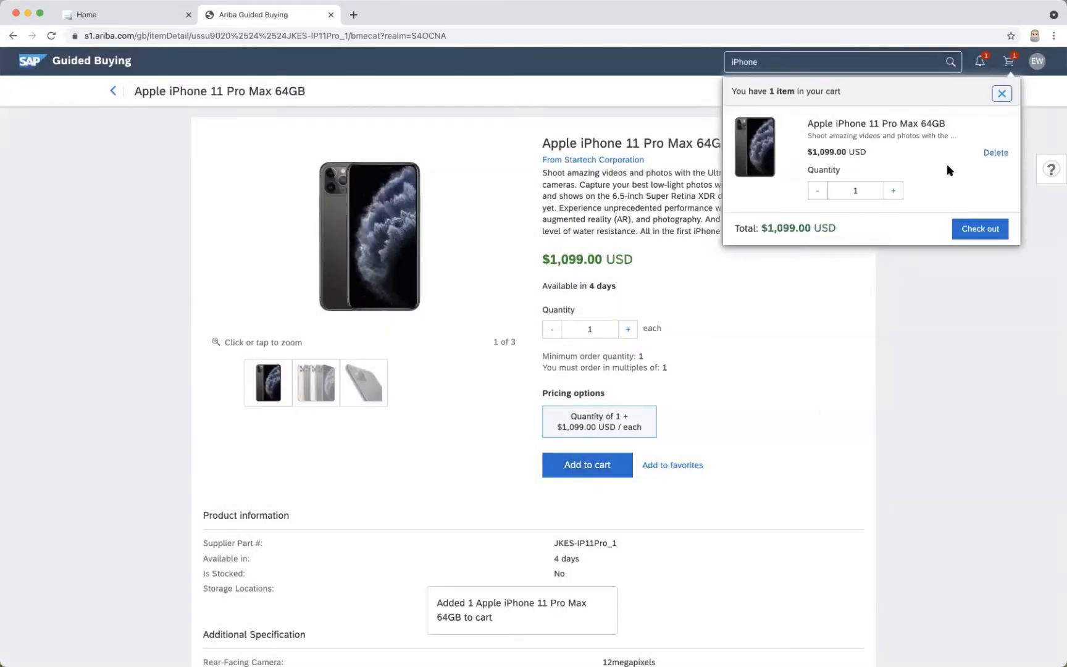
Check out the cart, submit the iPhone requisition for approval and dismiss the confirmation
click(970, 229)
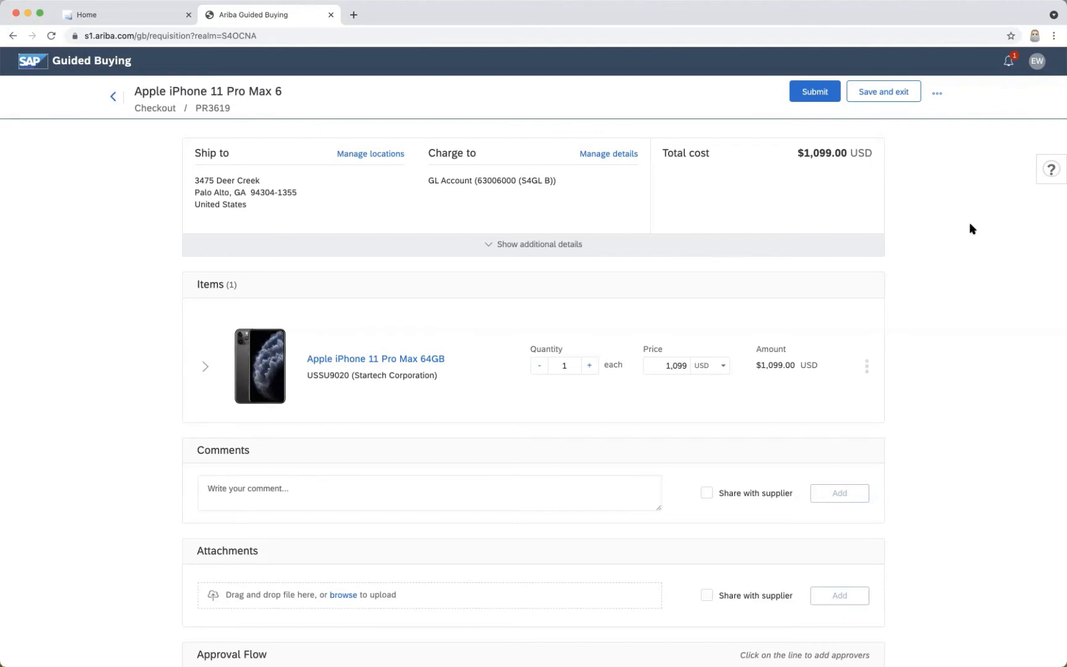
click(806, 101)
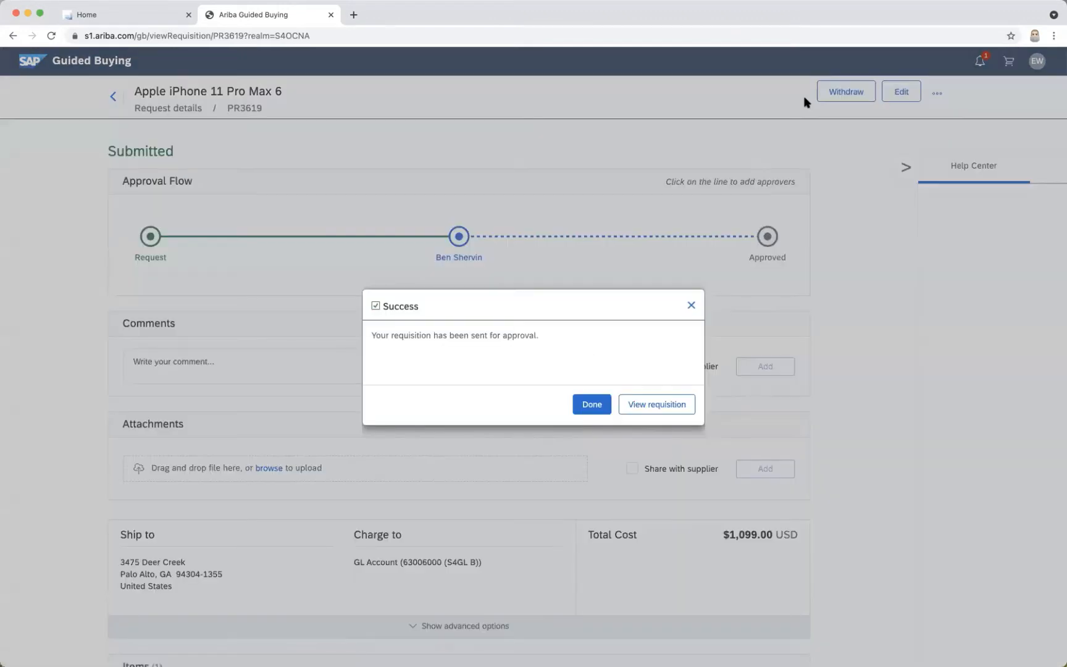
click(691, 306)
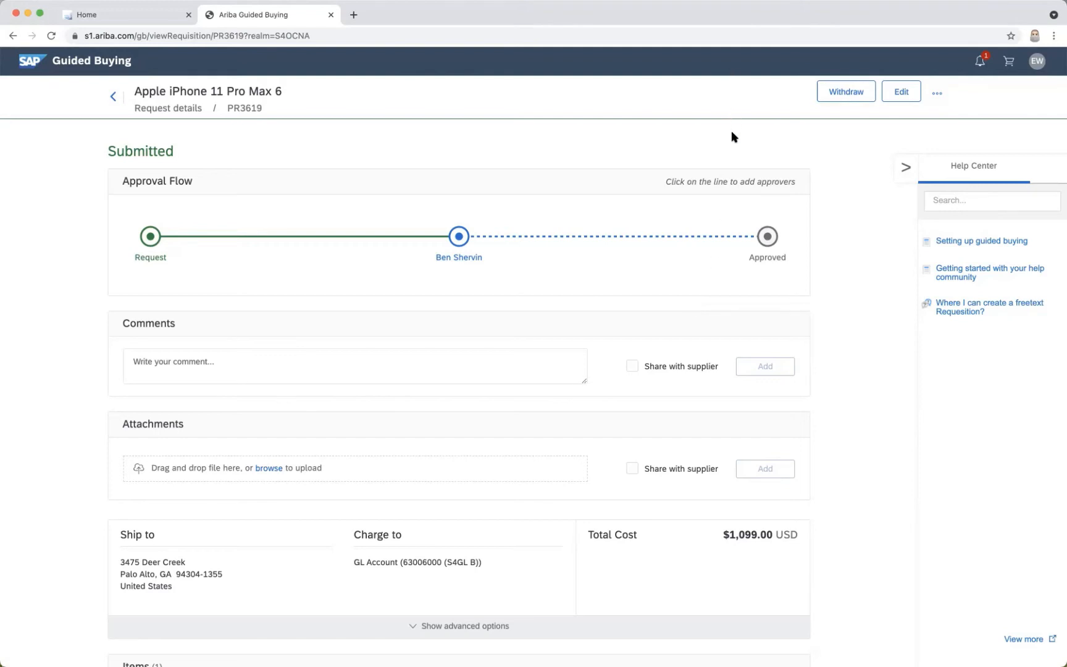
Examine the submitted requisition's approval flow and history, highlighting the ERP reference ID
mouse_move(764, 166)
mouse_down()
mouse_move(421, 135)
mouse_move(163, 227)
mouse_move(165, 284)
mouse_up()
mouse_move(218, 344)
mouse_down()
mouse_move(788, 254)
mouse_move(722, 156)
mouse_up()
mouse_move(458, 238)
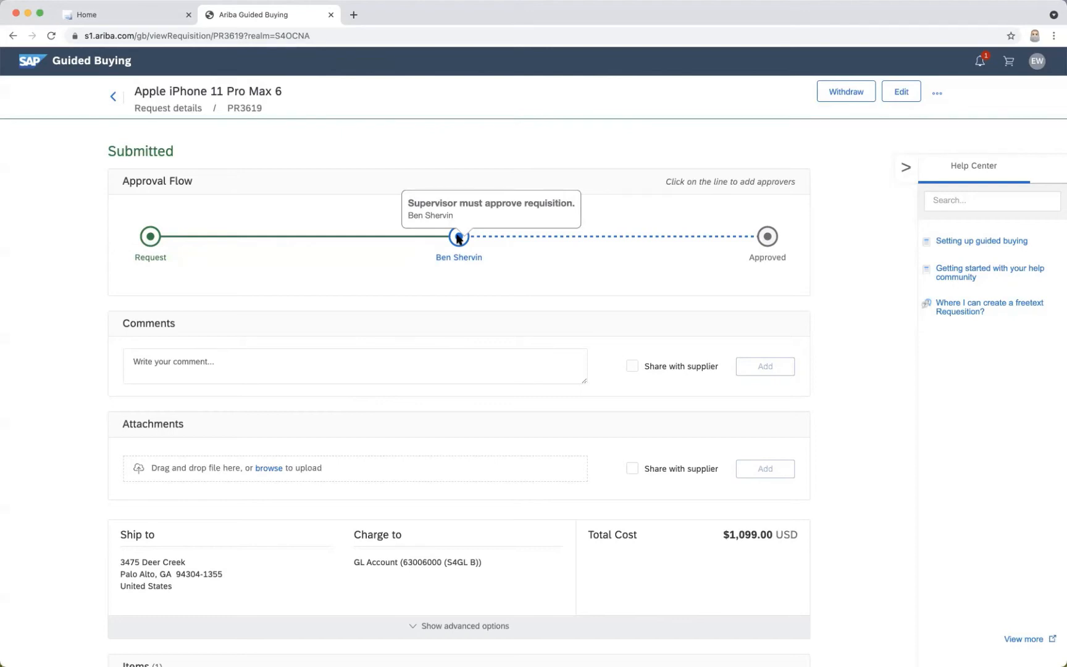
scroll(840, 330, down, 1)
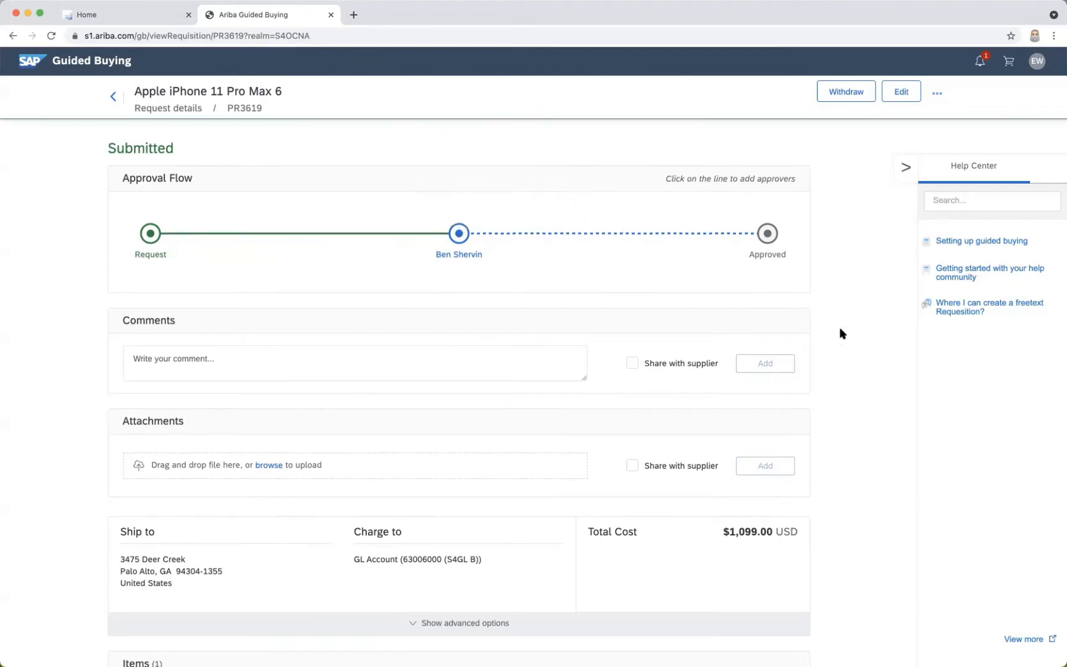
scroll(839, 334, down, 10)
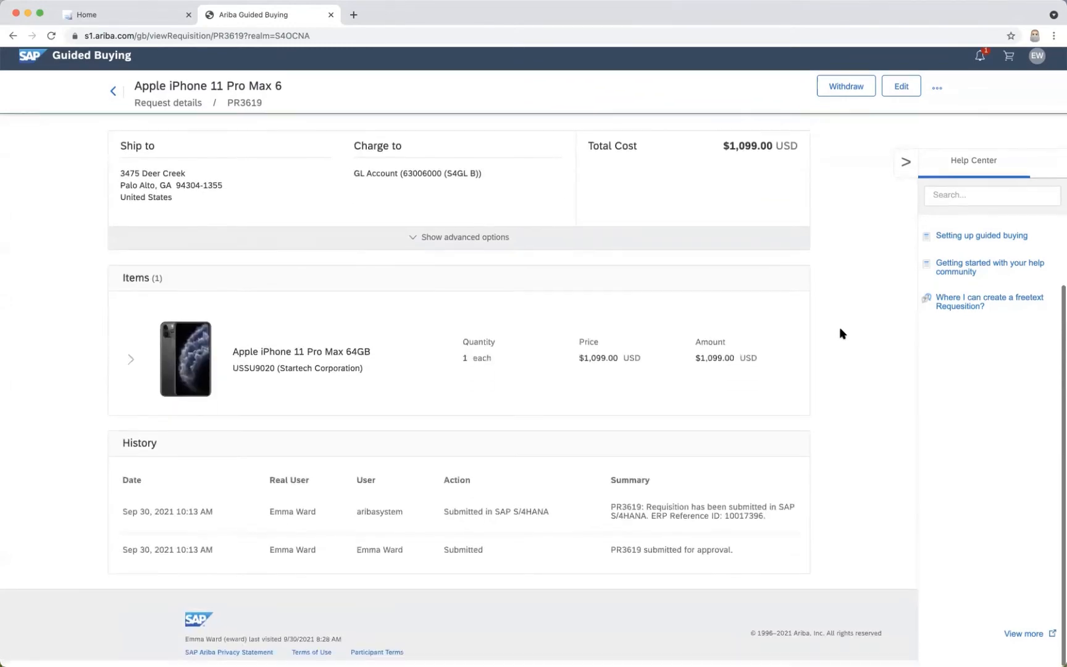
double_click(736, 521)
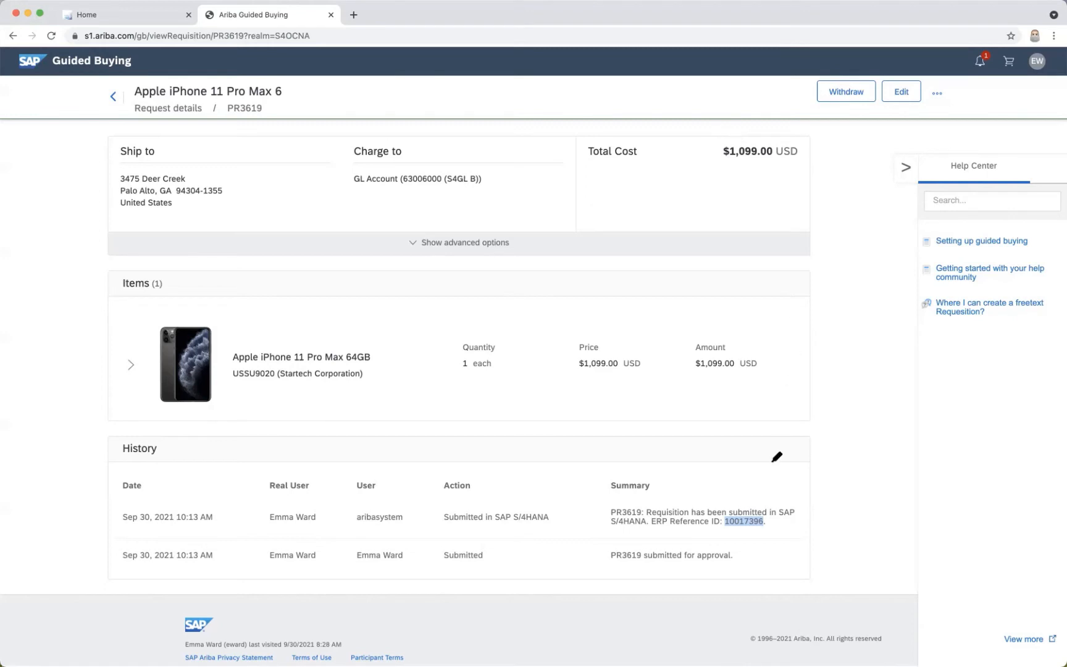
Return to the Guided Buying home page and check the recent requests
mouse_move(773, 460)
mouse_down()
mouse_move(688, 491)
mouse_move(794, 521)
mouse_move(748, 458)
mouse_up()
mouse_move(255, 11)
mouse_down()
mouse_move(258, 34)
mouse_move(290, 21)
mouse_up()
mouse_move(126, 14)
mouse_down()
mouse_move(110, 45)
mouse_move(138, 11)
mouse_up()
scroll(807, 257, up, 7)
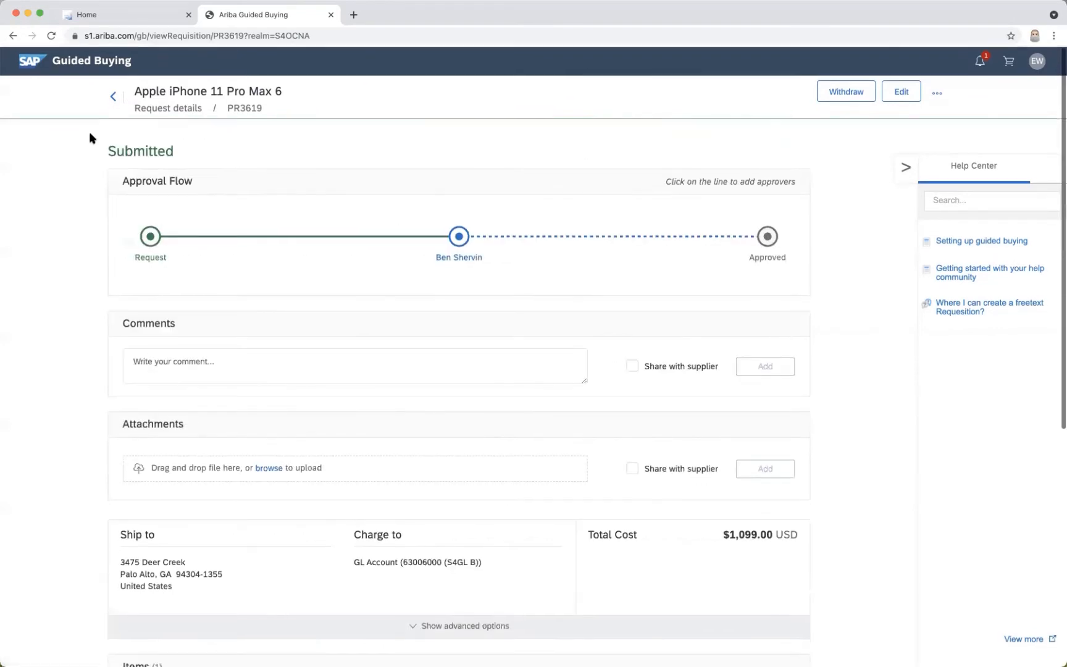
click(31, 63)
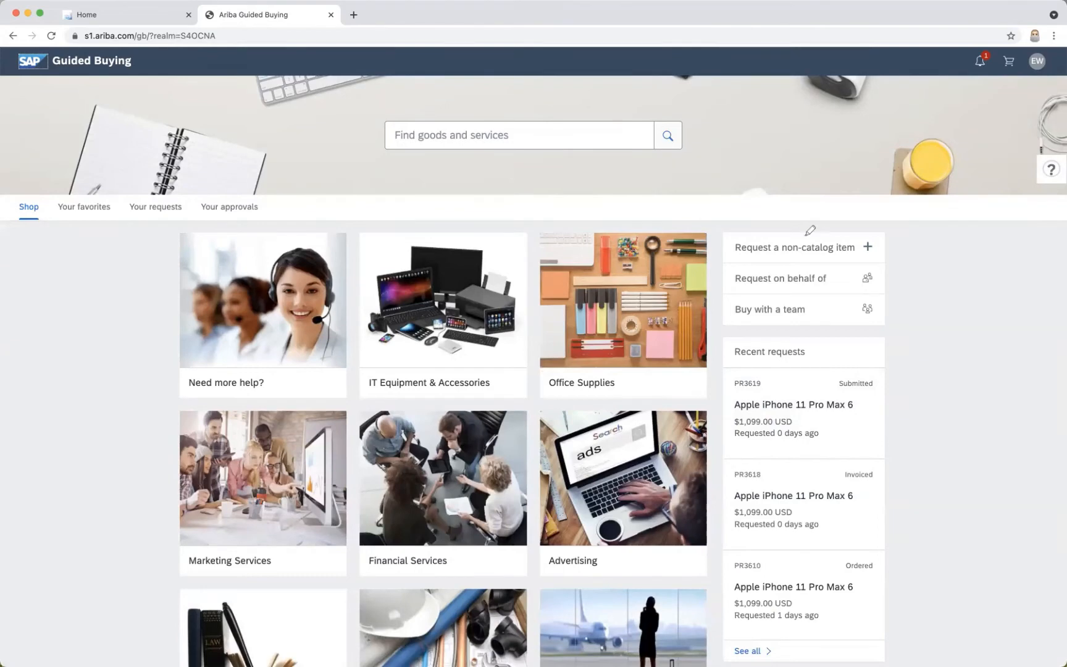
mouse_move(877, 325)
mouse_down()
mouse_move(818, 357)
mouse_move(883, 412)
mouse_move(902, 339)
mouse_up()
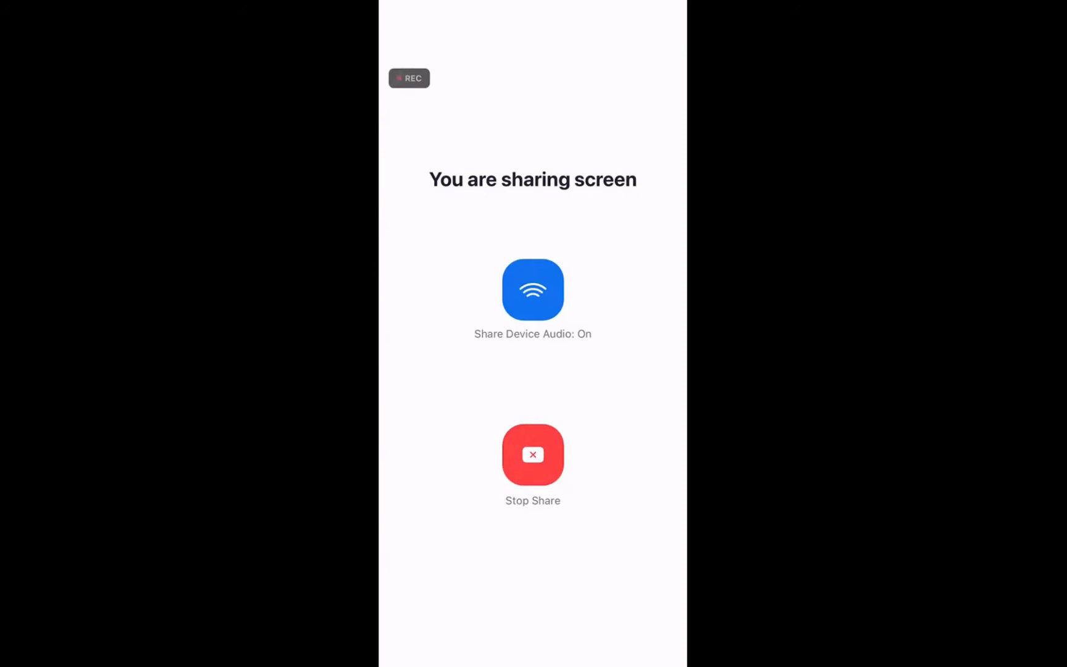
Switch to the SAP mobile procurement app on the approver's phone and open the newest iPhone requisition awaiting approval
drag(533, 658, 538, 395)
click(461, 246)
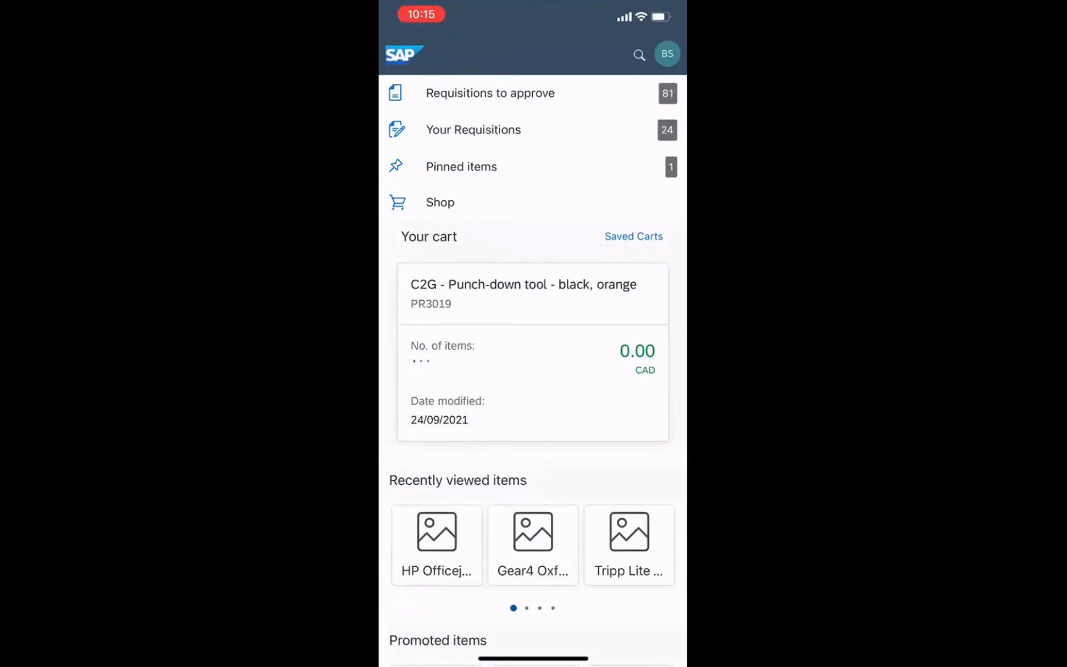
click(490, 93)
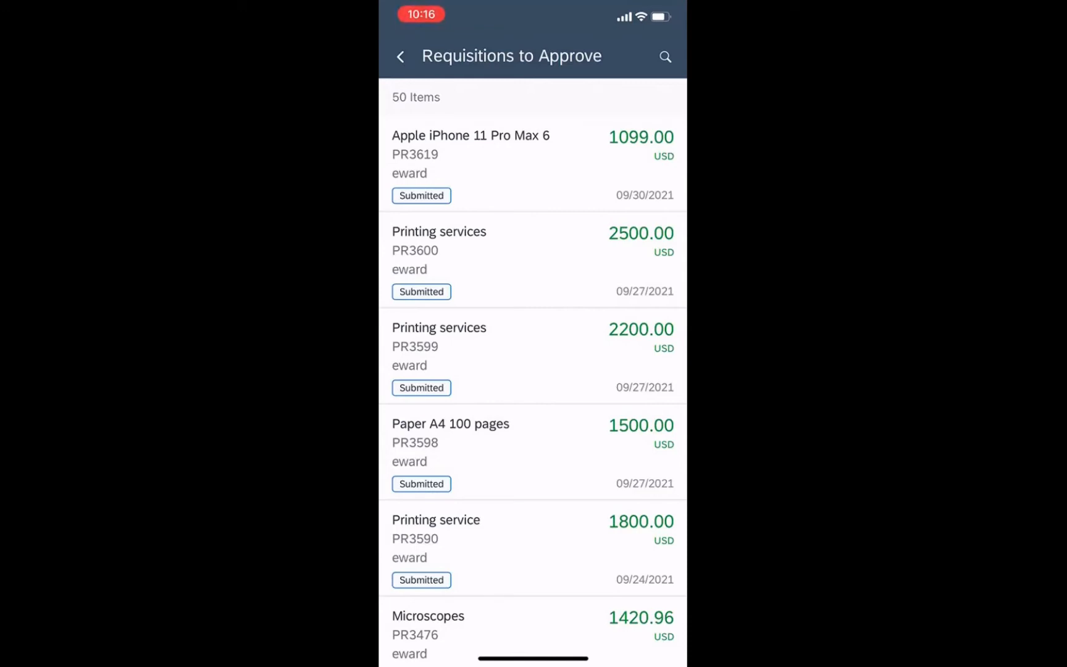
click(494, 164)
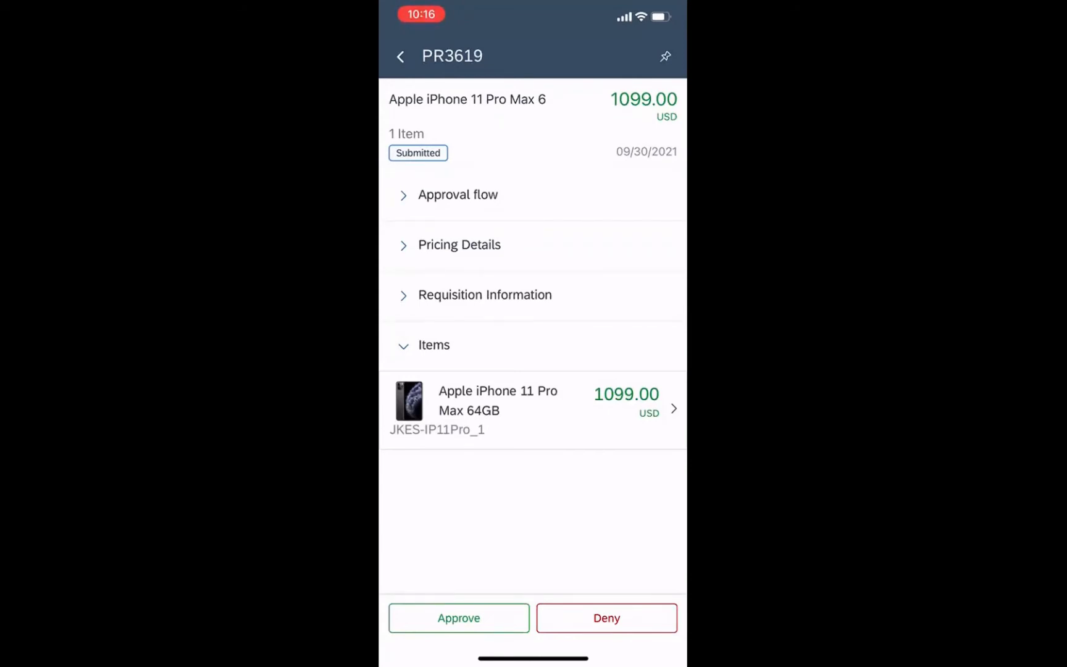
Expand the requisition's approval flow, approve the requisition and leave the mobile app
click(457, 195)
scroll(532, 336, down, 1)
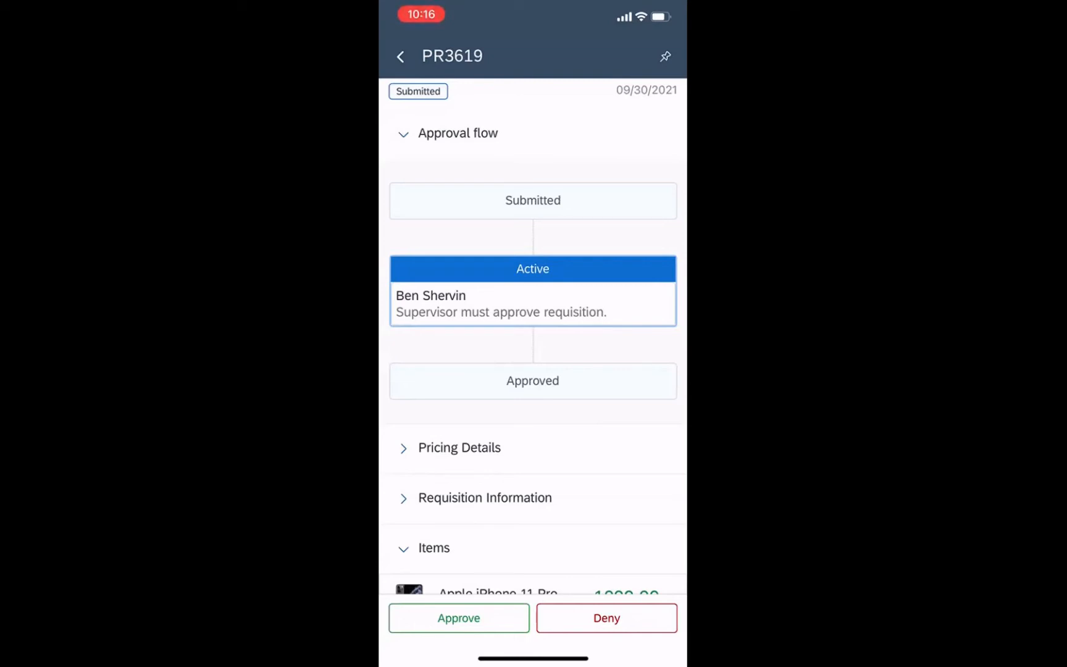
click(459, 617)
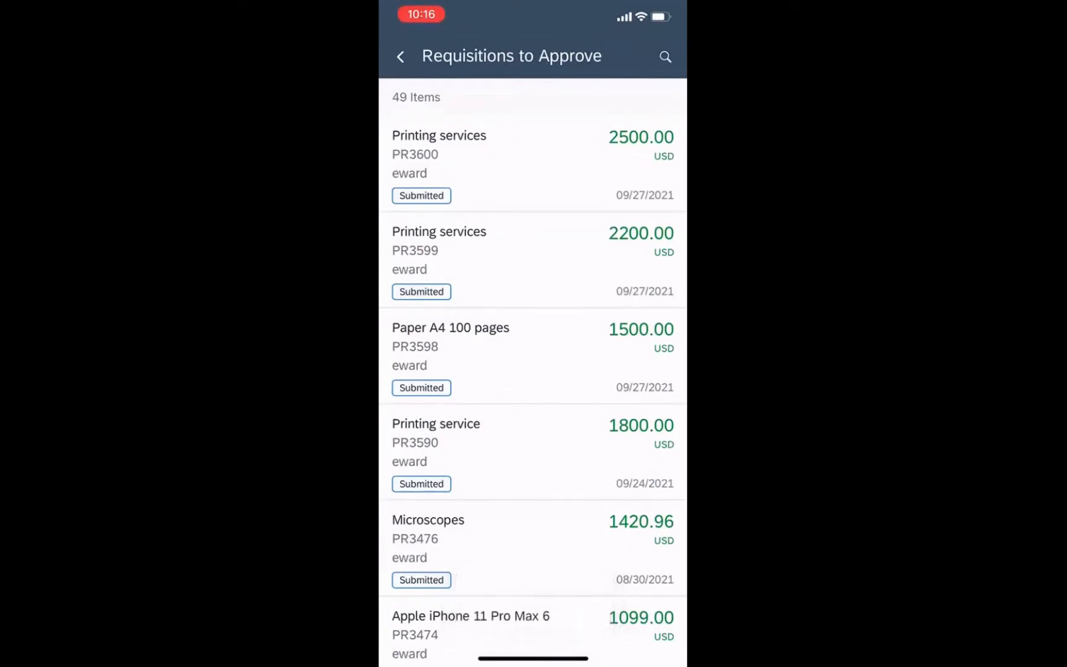
drag(532, 658, 533, 370)
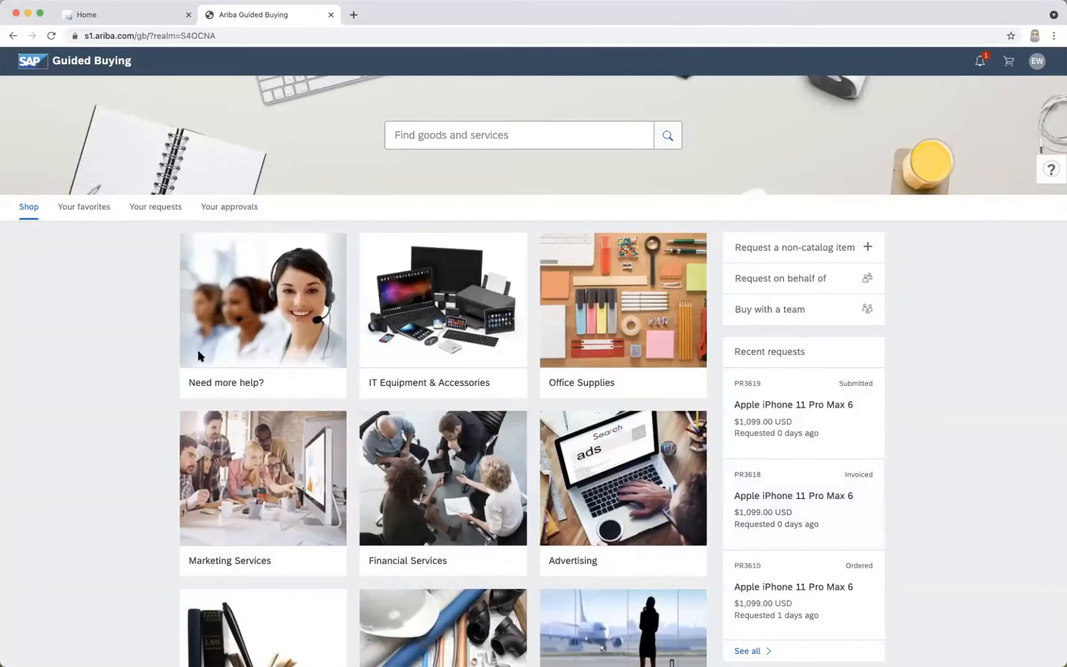
Back in Guided Buying, reload the home page and open the newest iPhone request
click(246, 35)
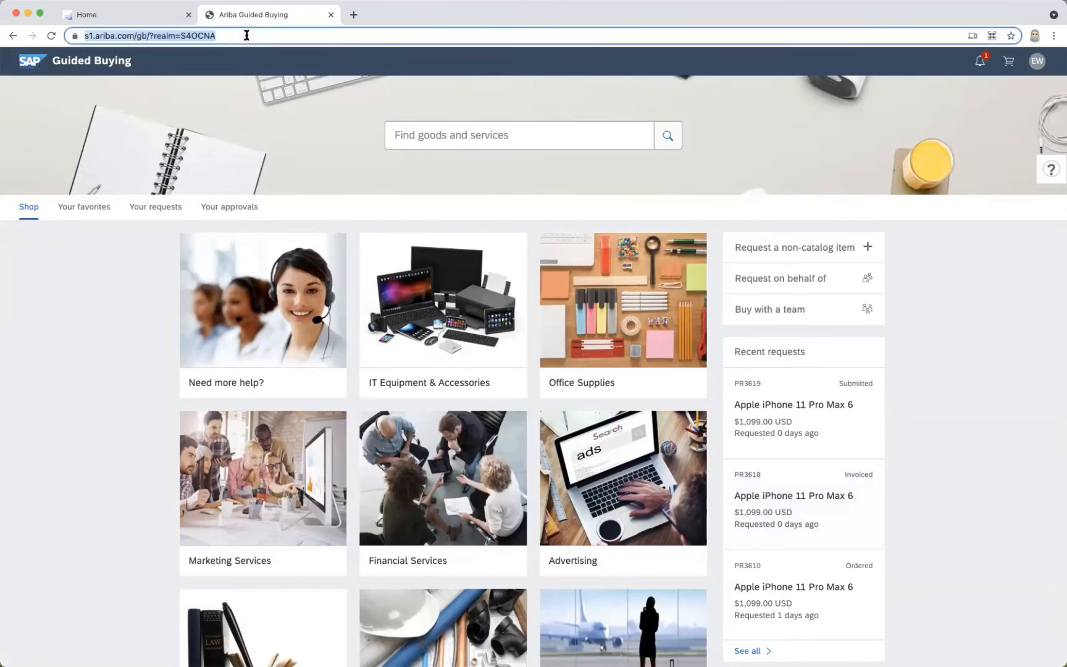
key(Return)
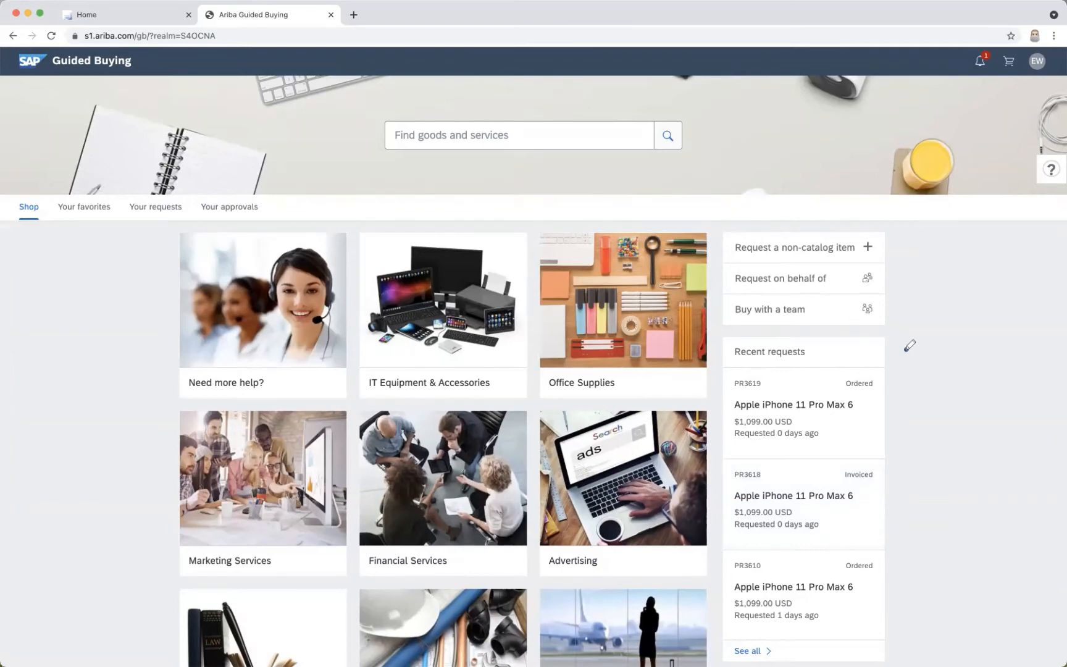
mouse_move(905, 349)
mouse_down()
mouse_move(715, 364)
mouse_move(878, 437)
mouse_move(908, 400)
mouse_move(892, 343)
mouse_up()
click(805, 386)
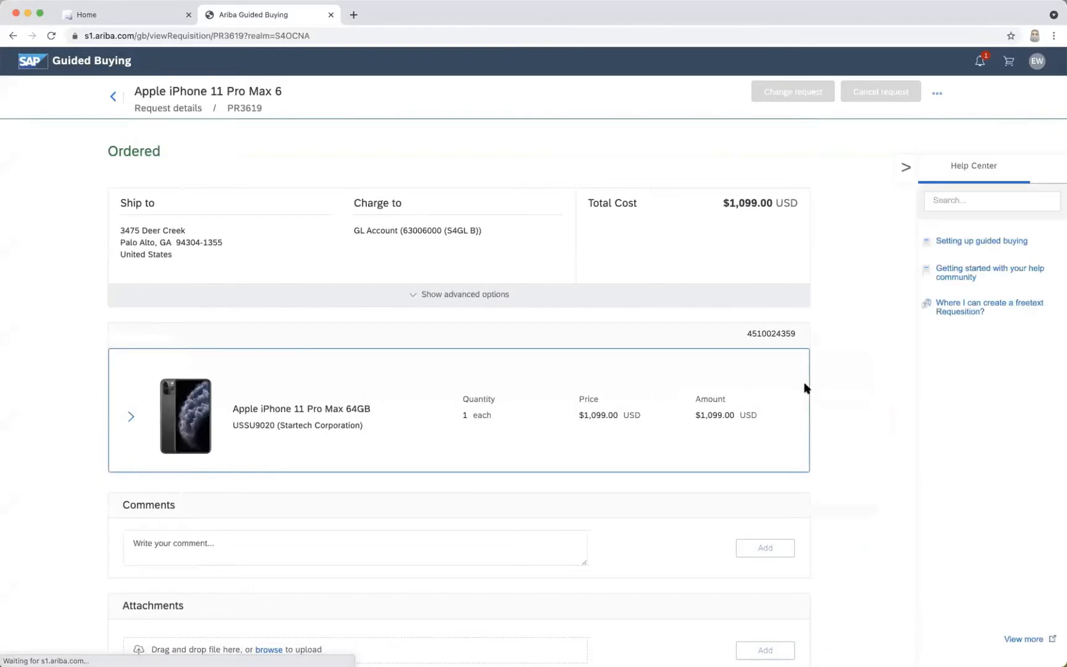
Examine the request's approval flow and history, highlighting the ERP order ID, and return to the home page
scroll(893, 526, down, 8)
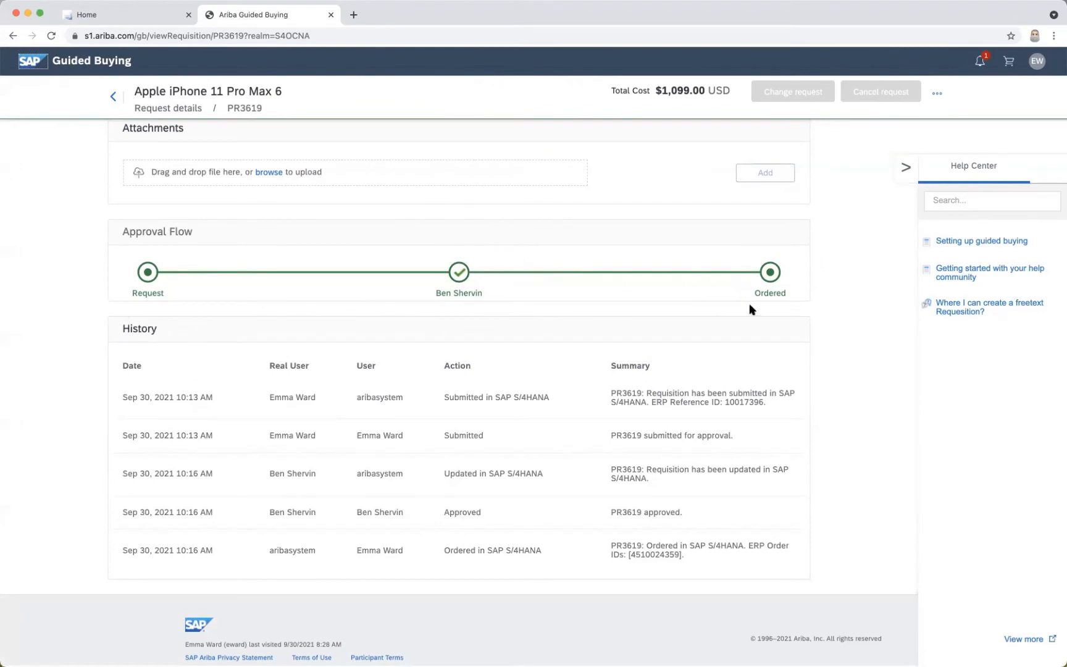
double_click(737, 401)
double_click(646, 555)
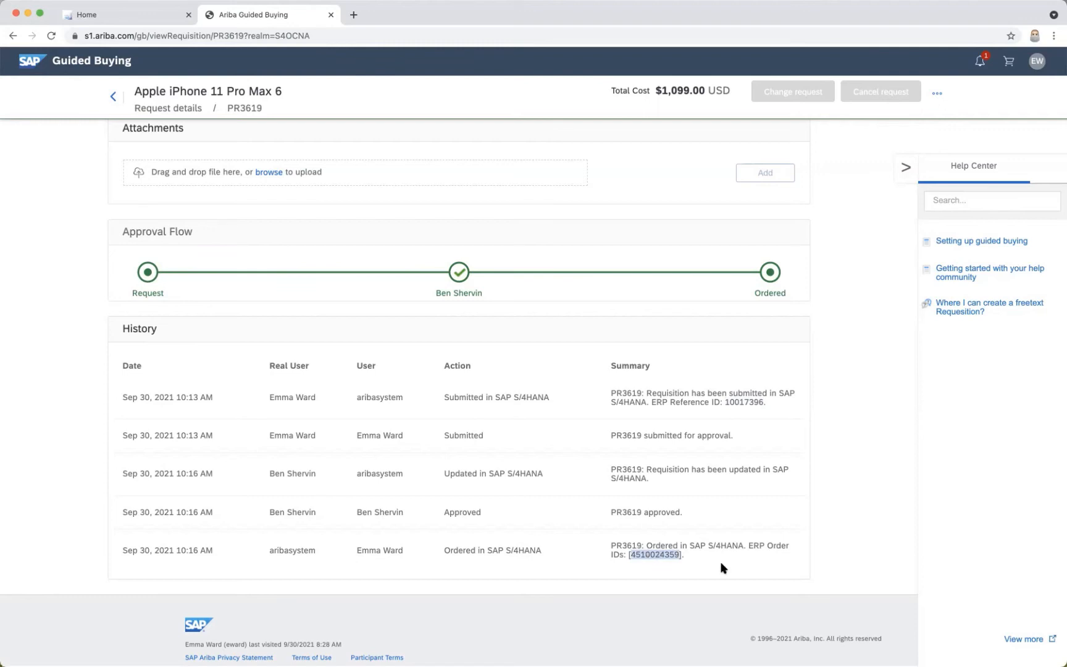
click(27, 68)
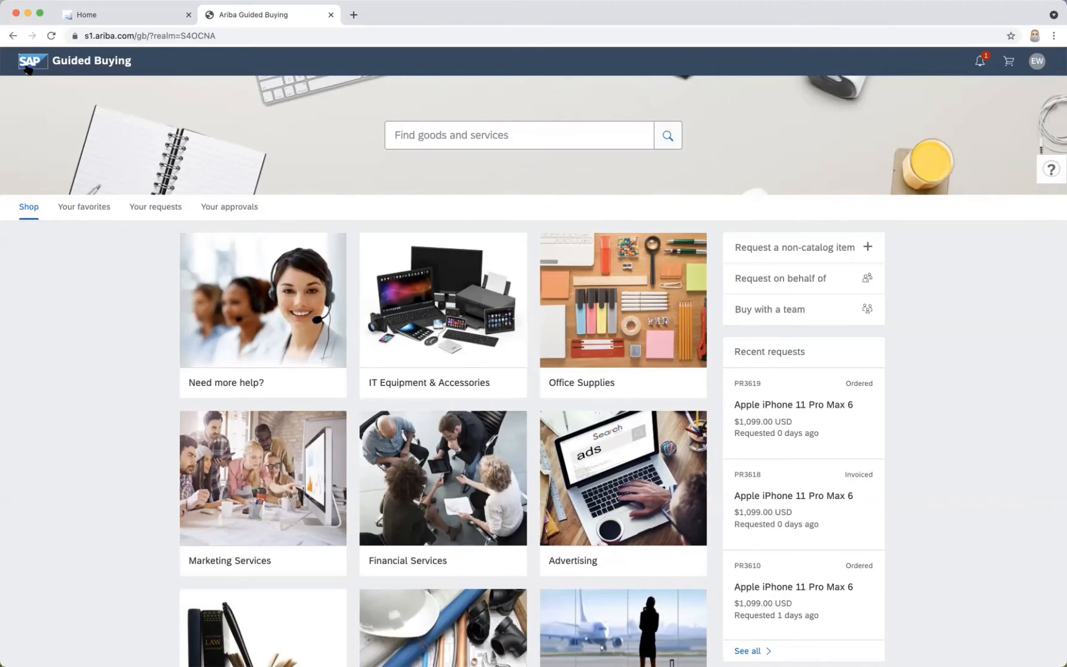
Open supplier.ariba.com in a new browser tab and log in to the supplier account with the prefilled credentials
click(353, 14)
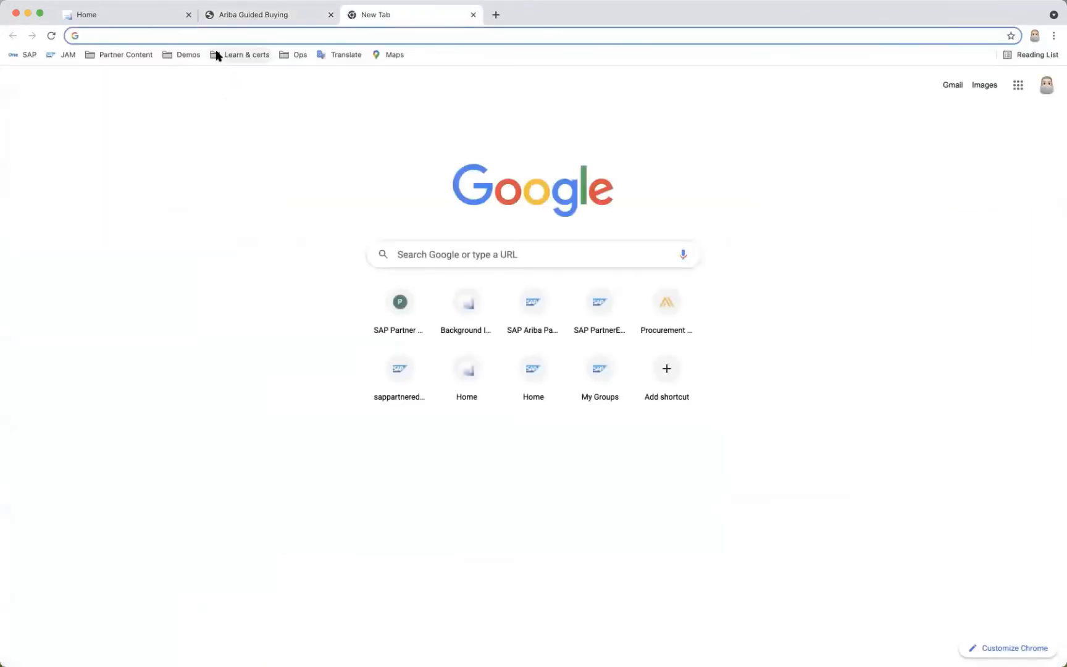
text(supplier.ariba.com)
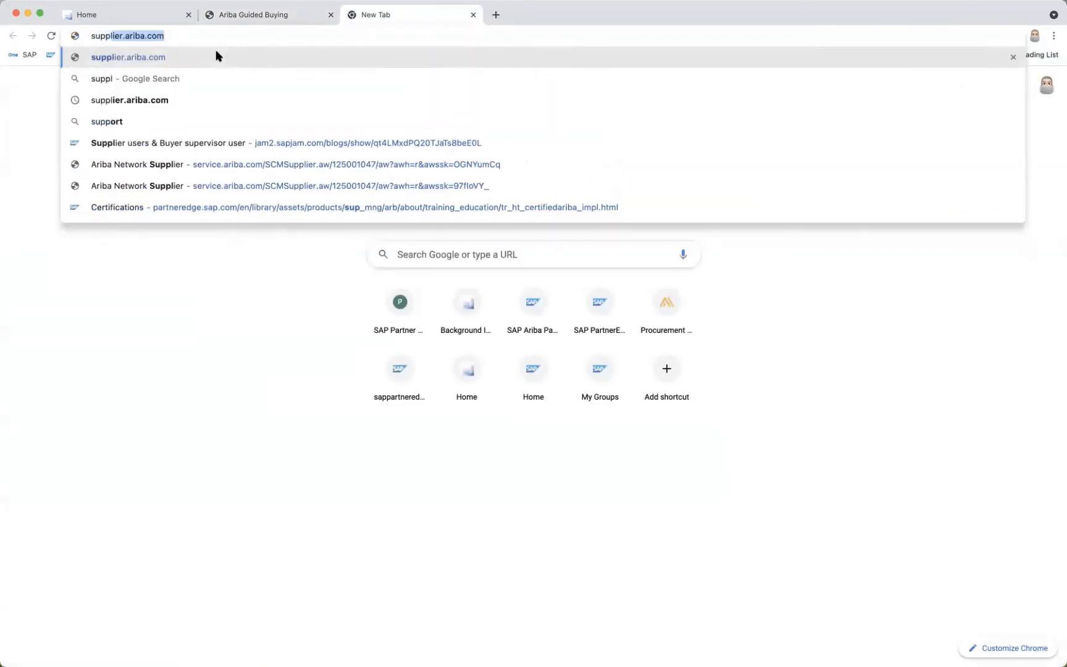
key(Return)
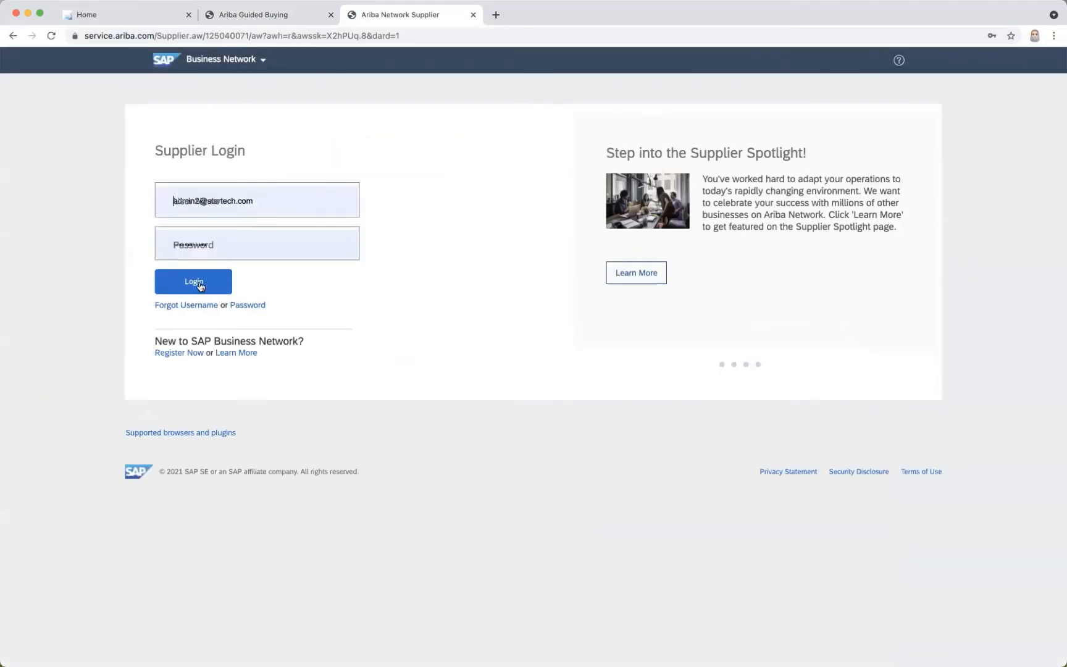
click(196, 284)
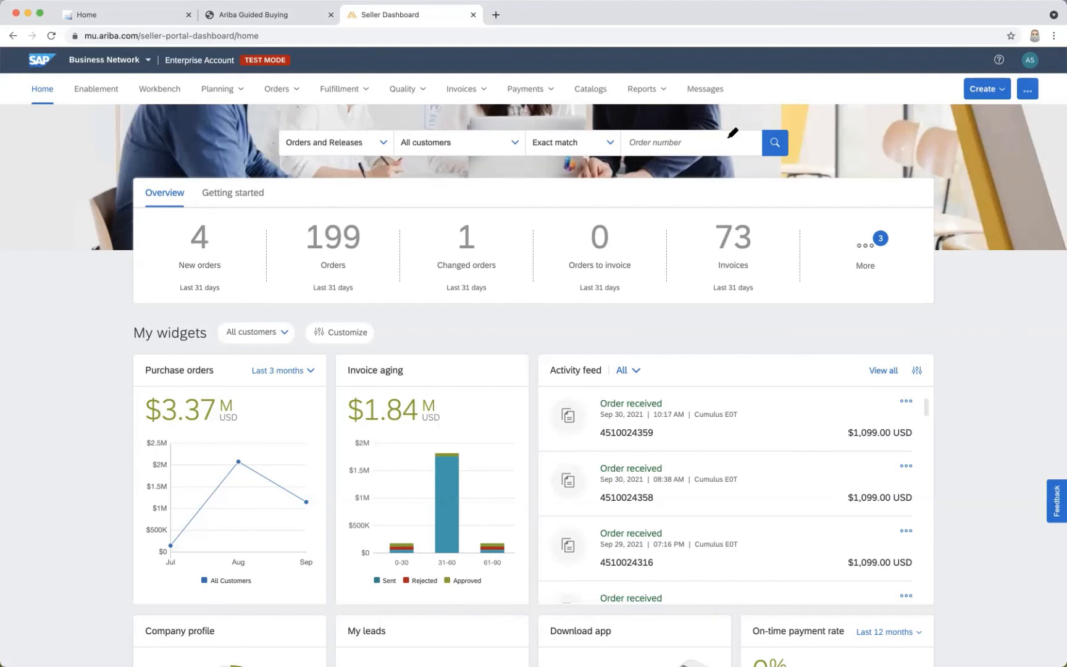
Look over the seller dashboard's overview and widgets, and open the list of new orders
mouse_move(672, 188)
mouse_down()
mouse_move(143, 219)
mouse_move(630, 304)
mouse_move(775, 238)
mouse_move(642, 183)
mouse_up()
mouse_move(432, 110)
mouse_down()
mouse_move(483, 183)
mouse_move(418, 99)
mouse_up()
scroll(105, 391, down, 5)
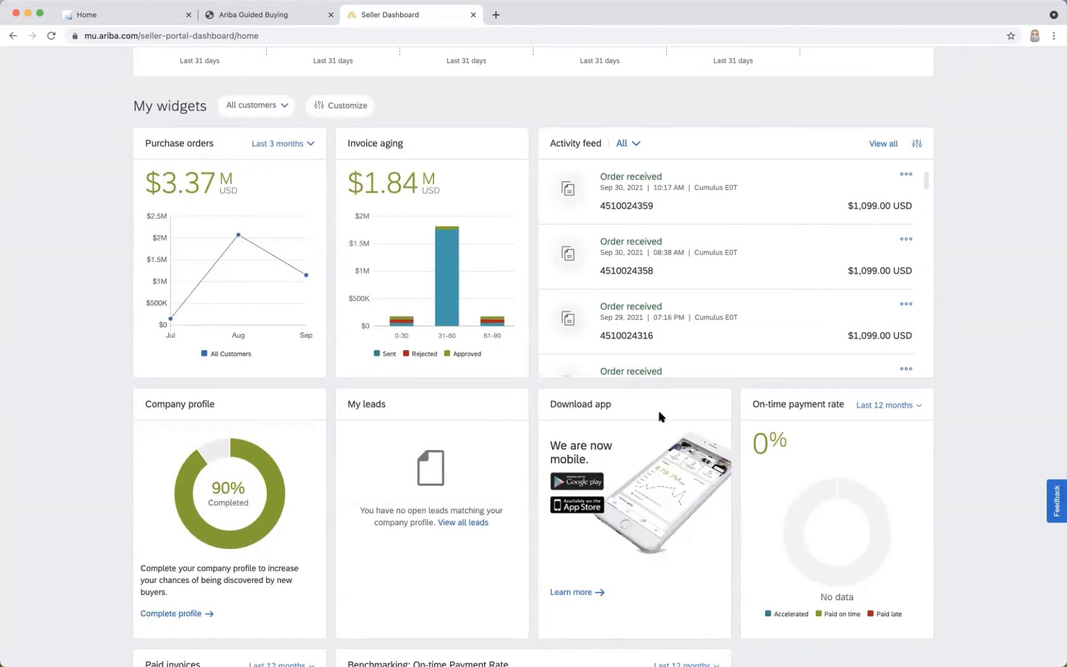
scroll(658, 410, up, 5)
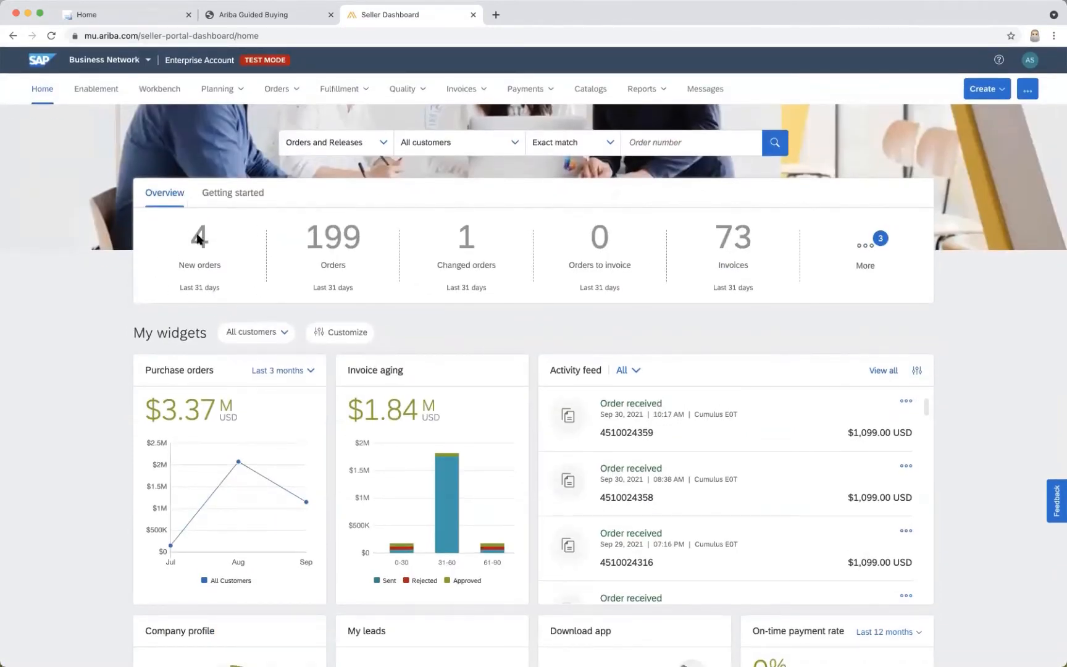
click(200, 258)
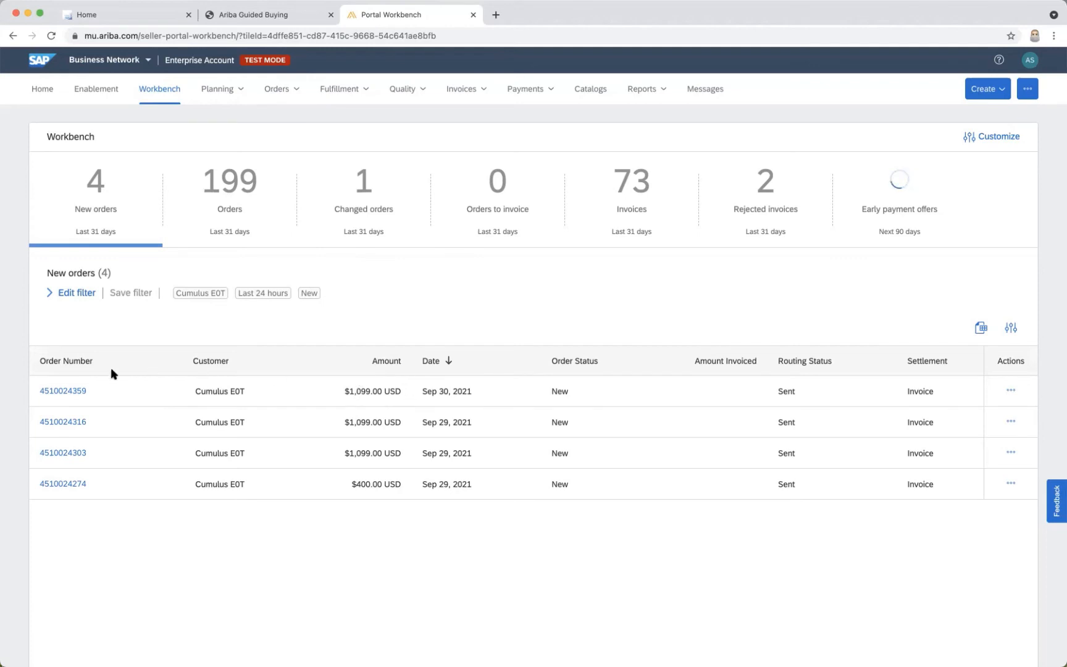
Open the newest order from the new orders list and mark its order confirmation, ship notice and invoice options
click(73, 391)
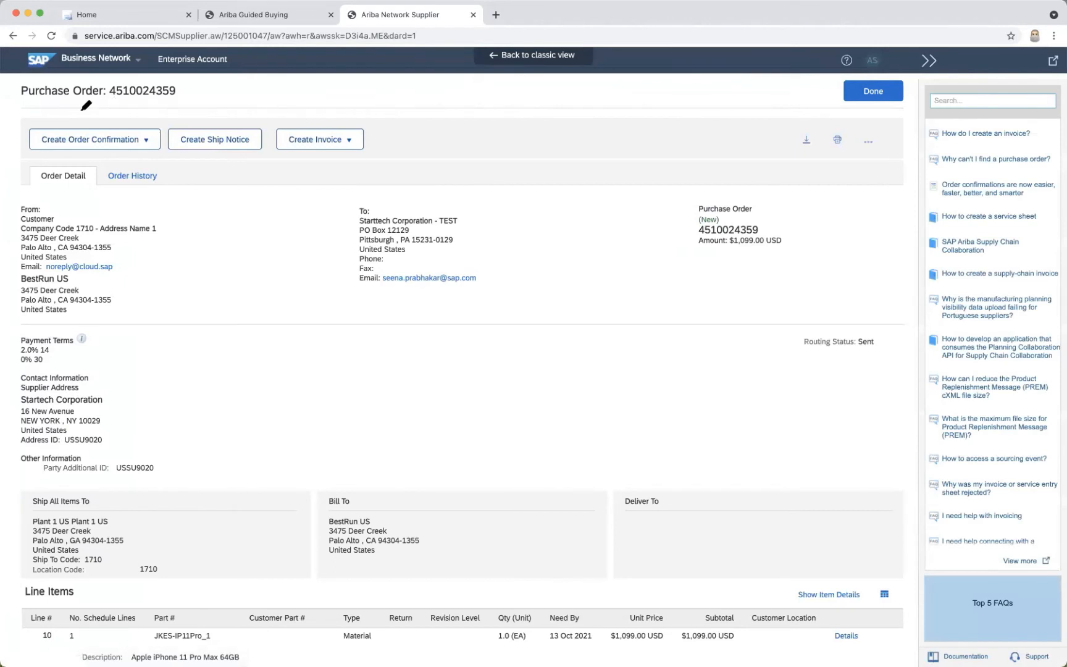
mouse_move(80, 111)
mouse_down()
mouse_move(27, 167)
mouse_move(150, 170)
mouse_move(132, 115)
mouse_move(84, 108)
mouse_up()
mouse_move(265, 108)
mouse_down()
mouse_move(168, 112)
mouse_move(262, 174)
mouse_move(273, 103)
mouse_move(262, 100)
mouse_up()
mouse_move(374, 104)
mouse_down()
mouse_move(289, 98)
mouse_move(263, 158)
mouse_move(403, 152)
mouse_move(366, 97)
mouse_up()
Confirm the entire order with confirmation number "Confirm 22334455" and estimated delivery date 30 Sep 2021, and submit the confirmation
click(122, 142)
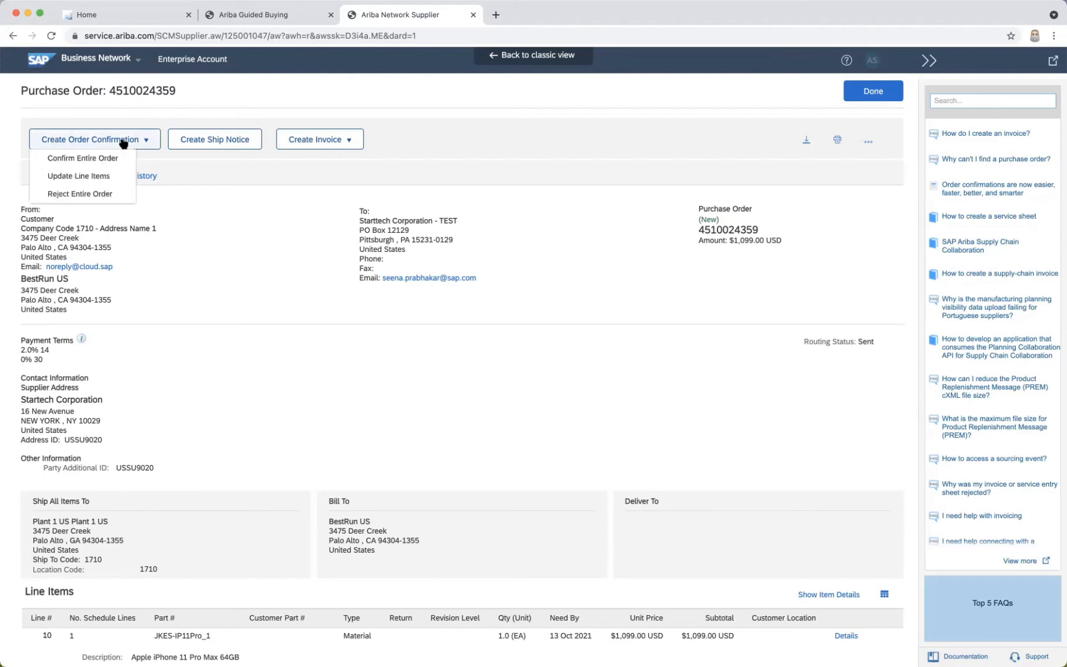
click(106, 160)
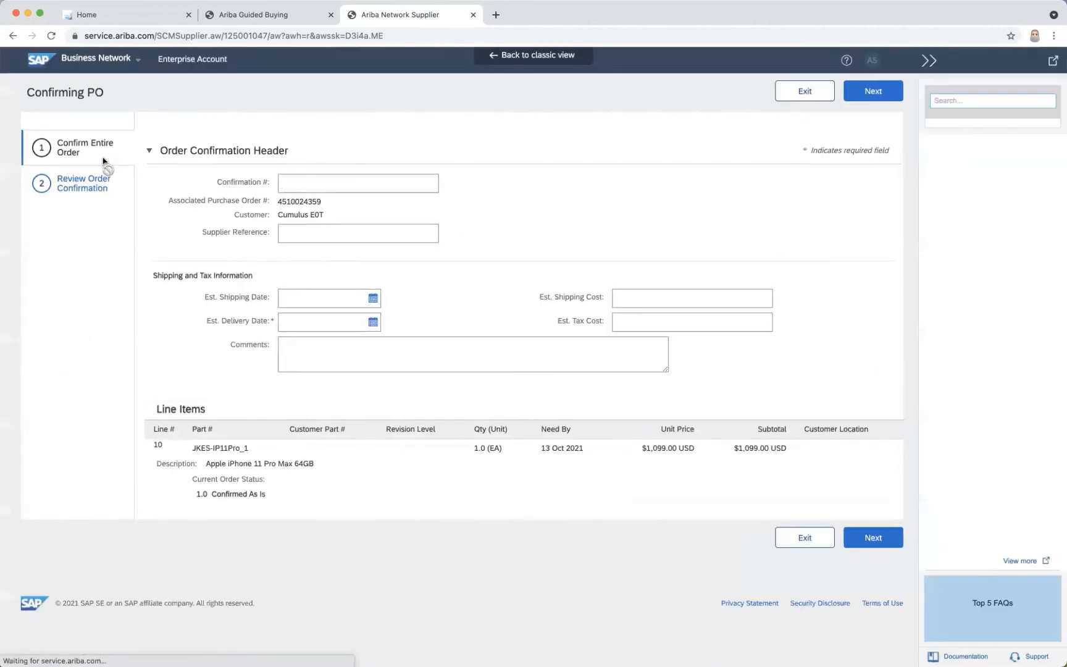
click(328, 179)
text(Confi)
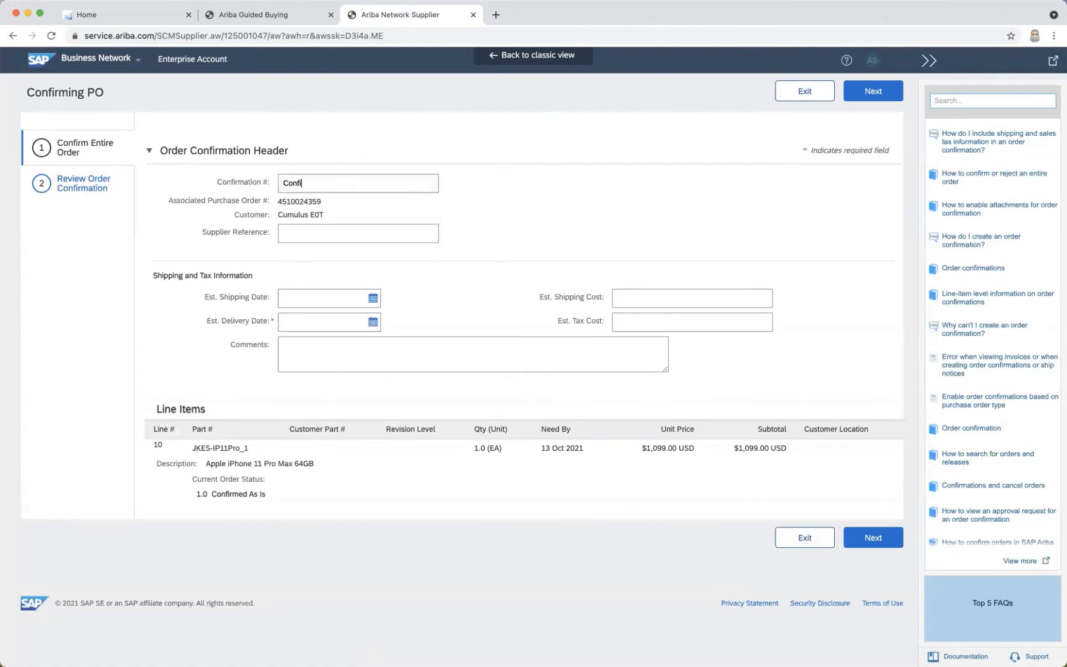
text(rm 22334455)
click(338, 324)
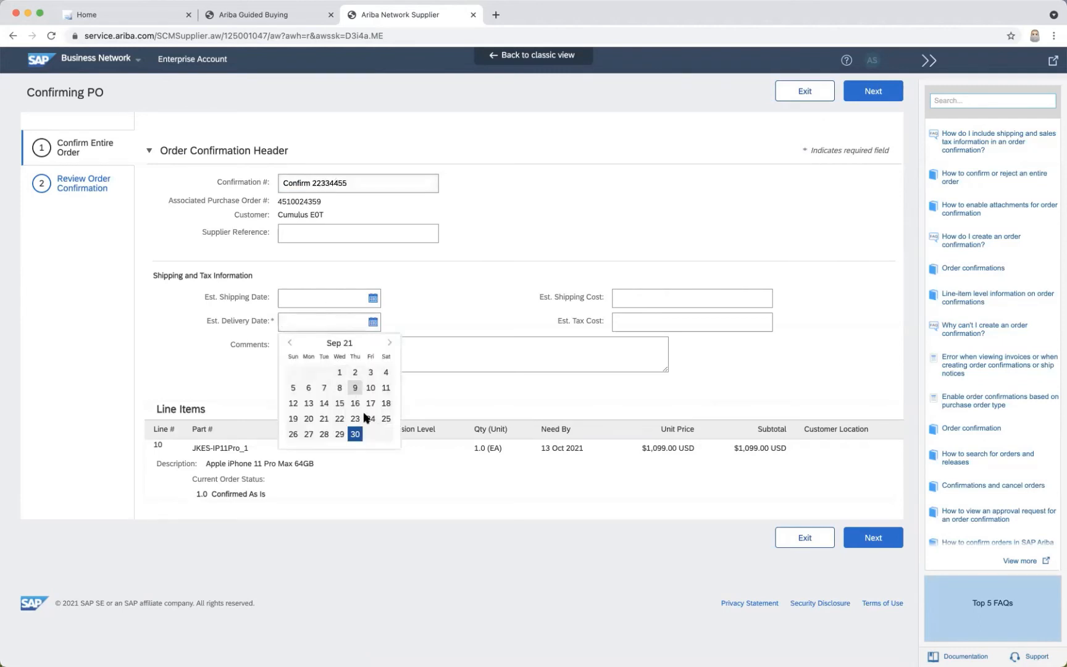
click(355, 434)
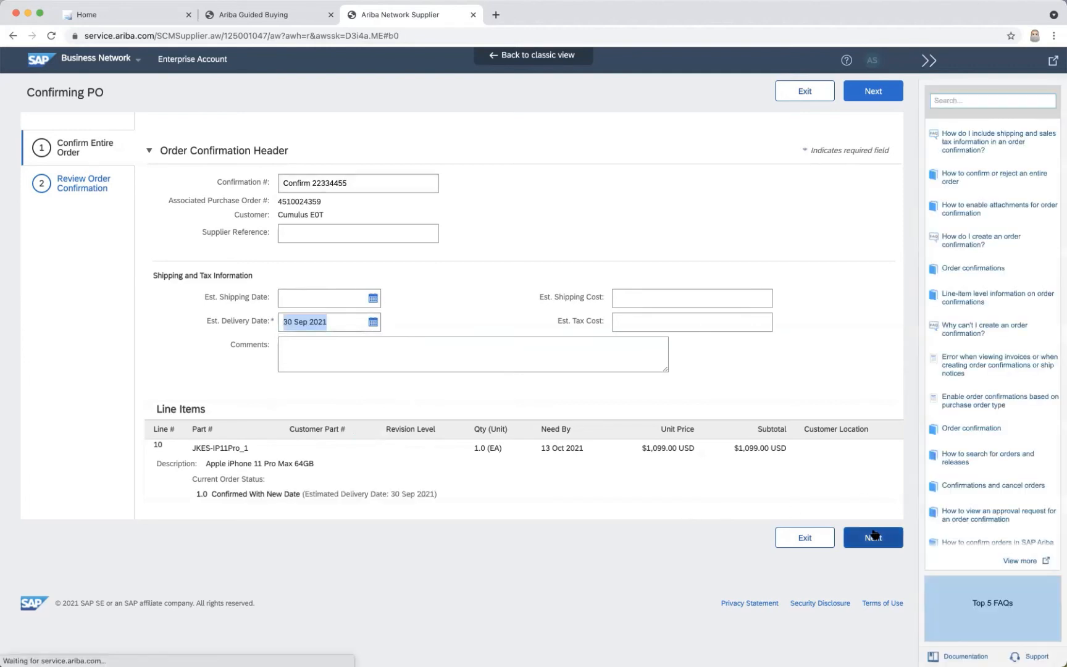
click(873, 535)
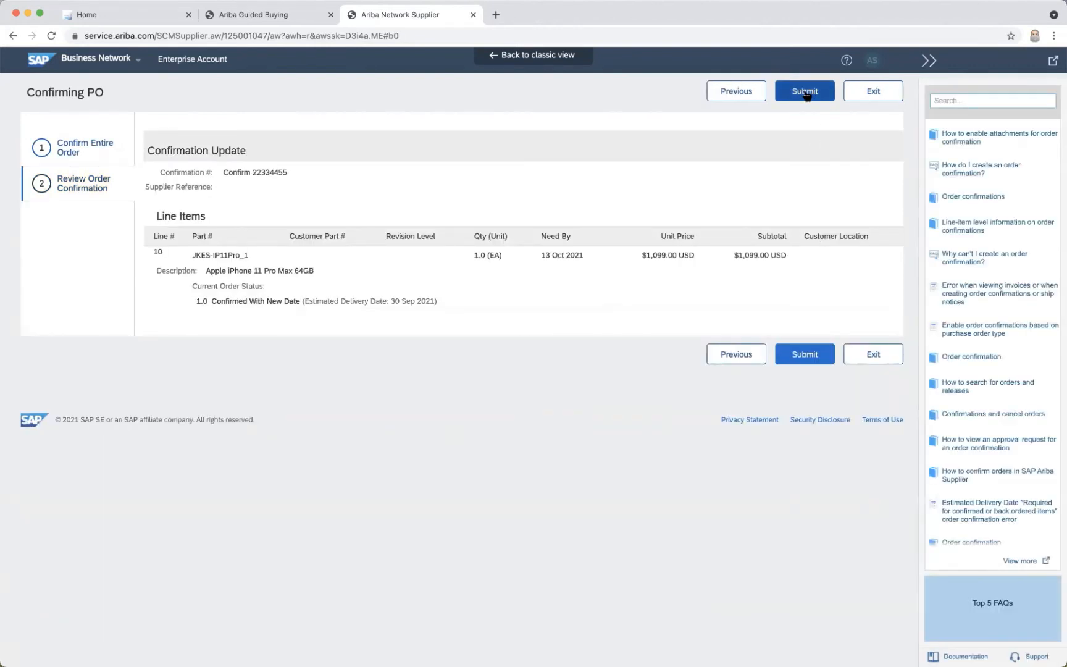
click(805, 92)
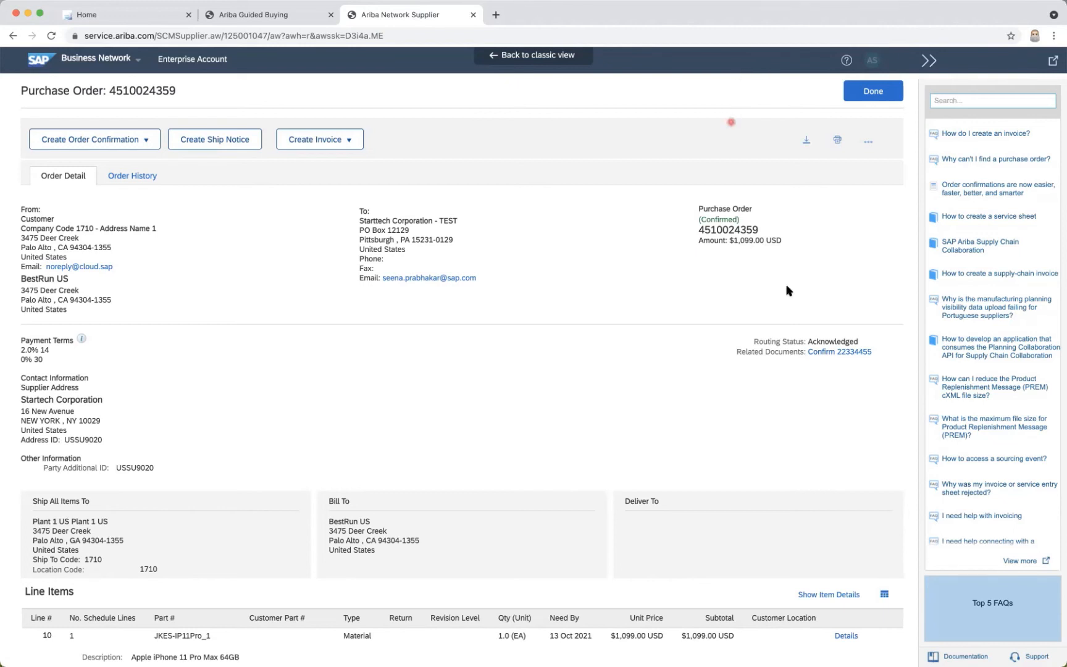
Examine the confirmed purchase order, circling its routing status, related documents and order status
drag(726, 313, 838, 315)
drag(867, 285, 710, 344)
mouse_move(762, 382)
mouse_down()
mouse_move(879, 308)
mouse_move(850, 275)
mouse_up()
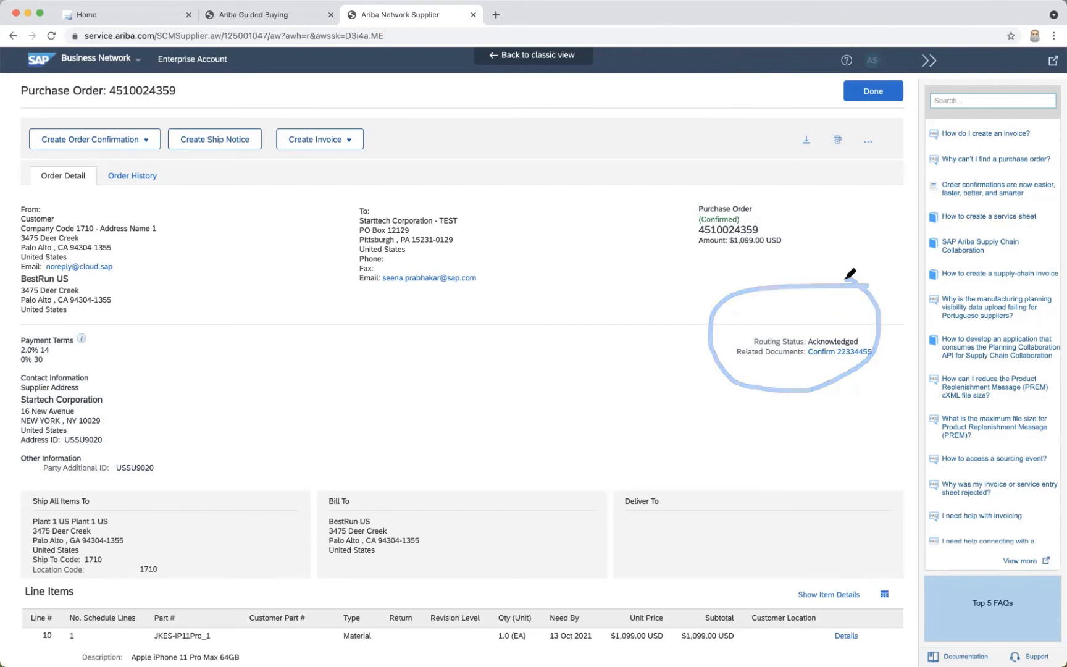
drag(847, 301, 734, 335)
mouse_move(749, 384)
mouse_down()
mouse_move(895, 347)
mouse_move(834, 290)
mouse_up()
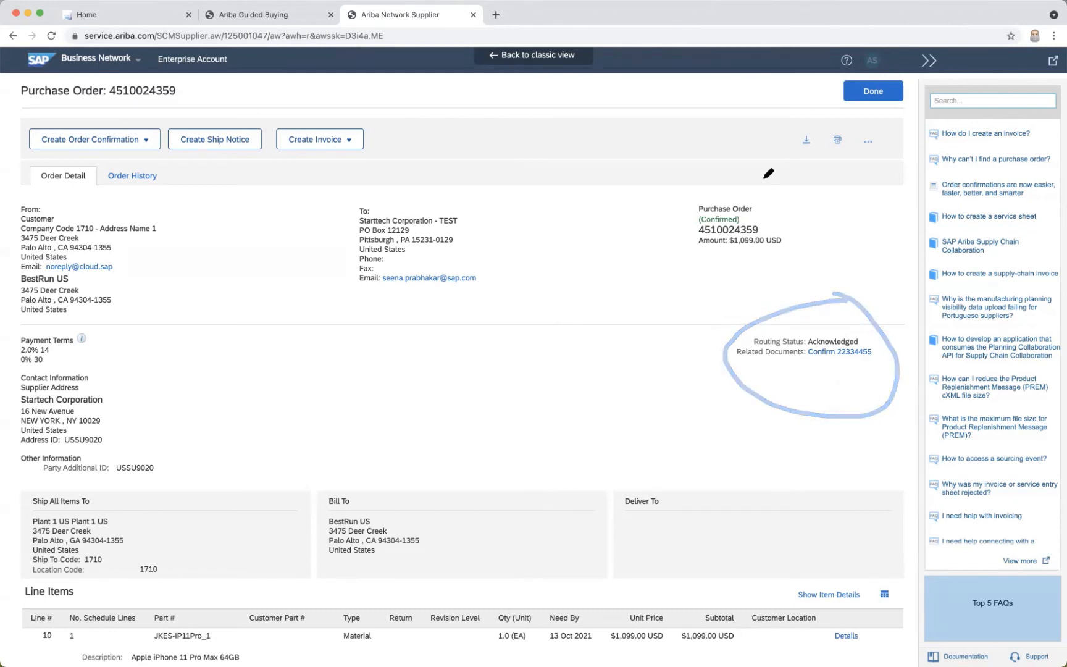
mouse_move(765, 177)
mouse_down()
mouse_move(695, 180)
mouse_move(776, 266)
mouse_move(790, 212)
mouse_move(758, 173)
mouse_up()
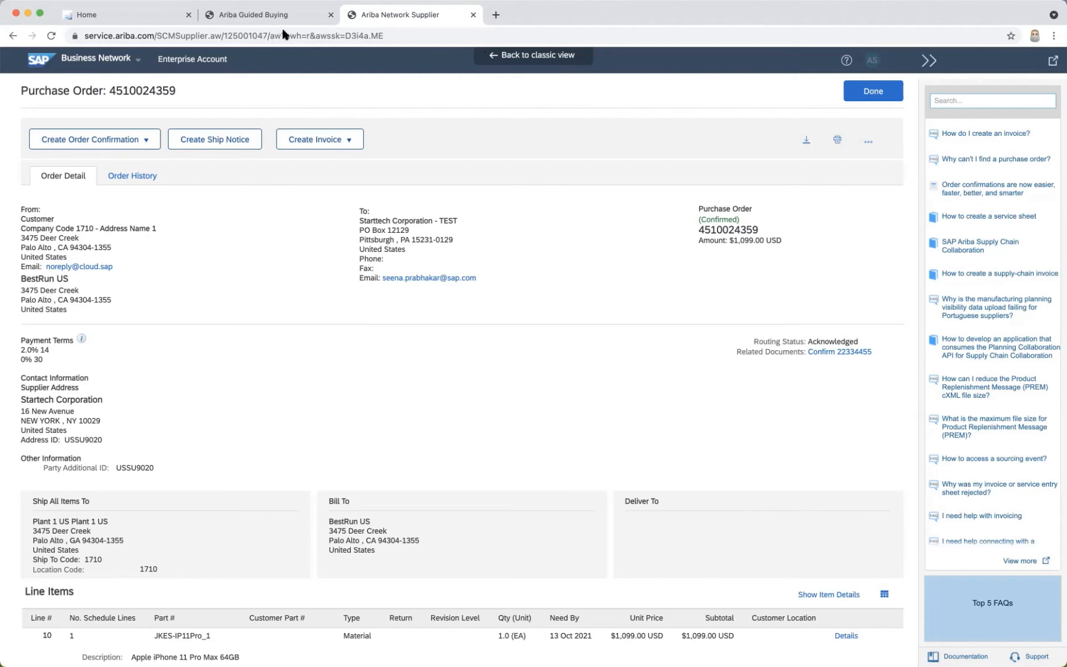
Create and submit a ship notice for the order with packing slip ID "PS 22334455" and delivery date 30 Sep 2021
click(215, 143)
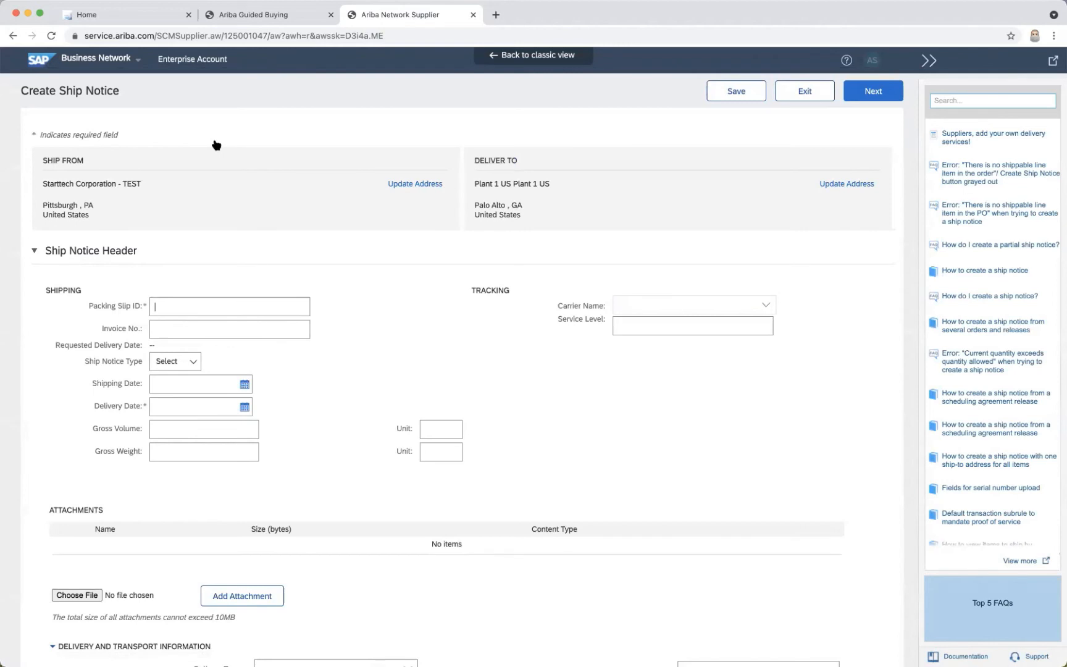
text(PS)
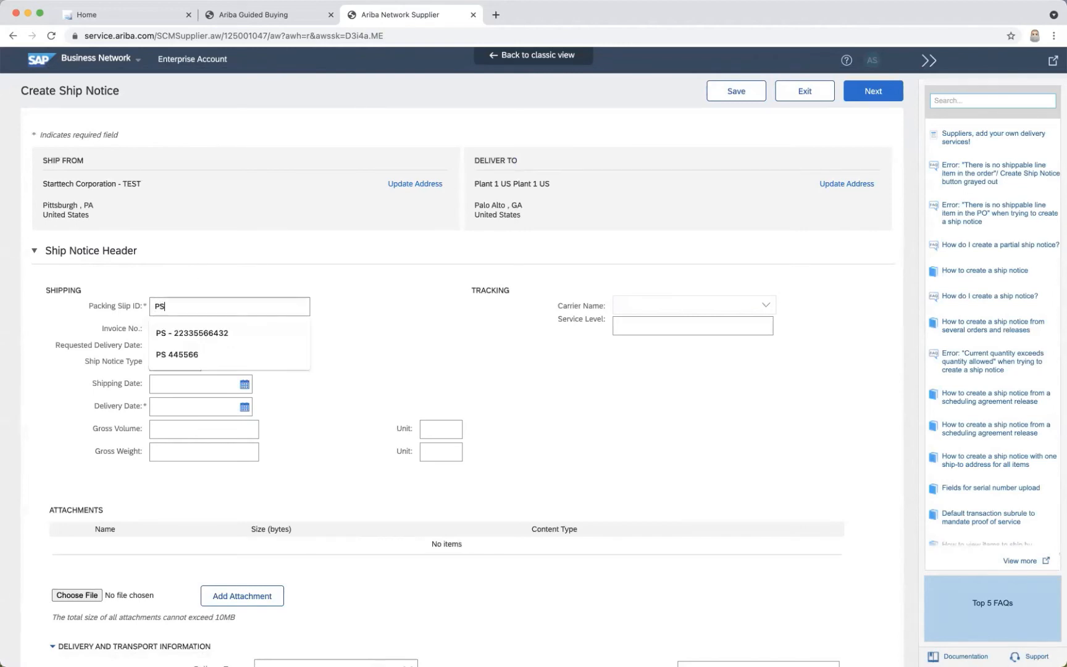
text( 22334455)
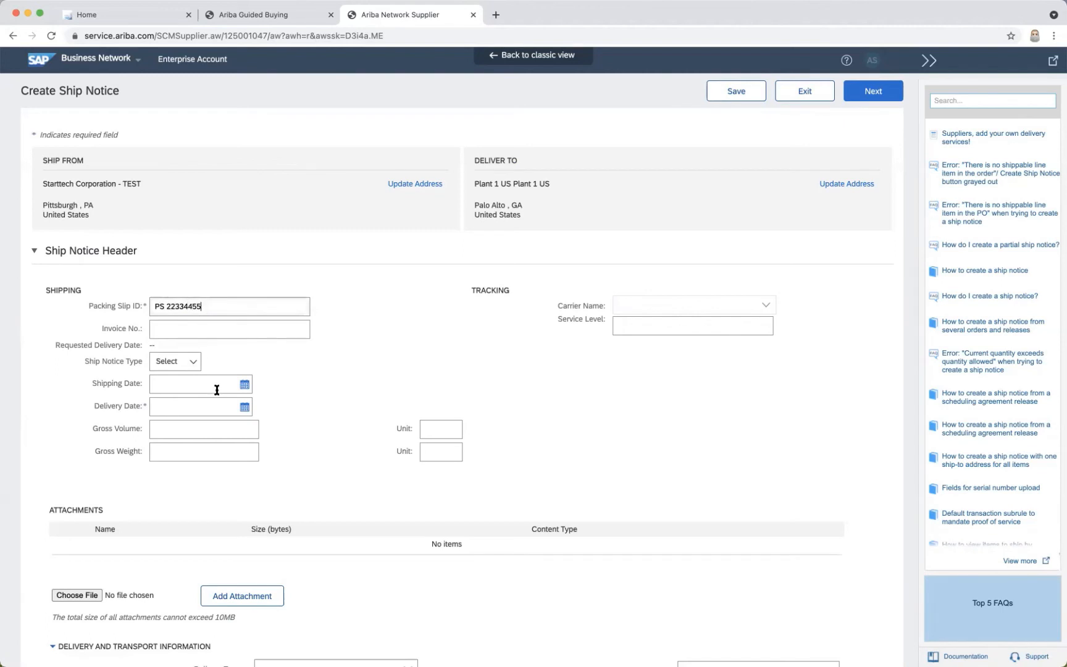
click(244, 408)
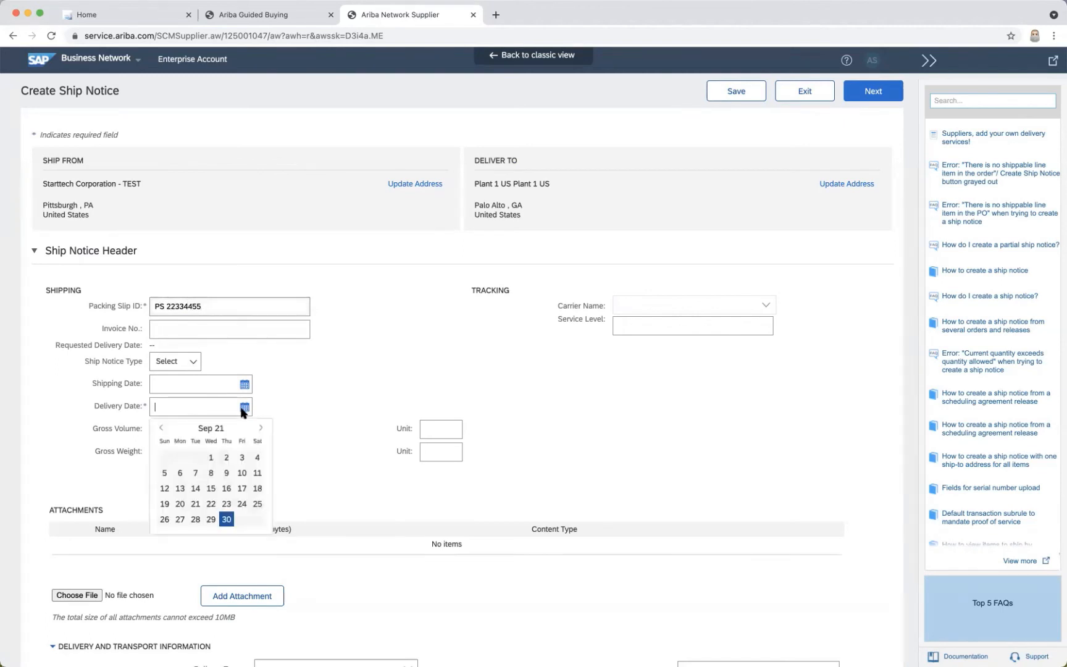
click(226, 519)
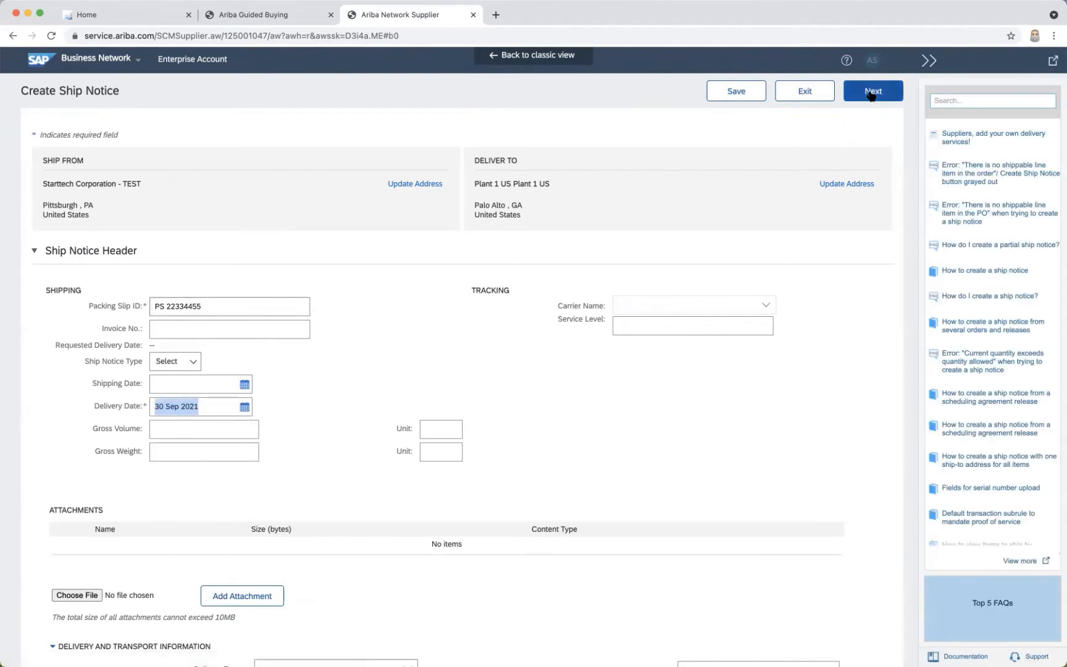
click(871, 91)
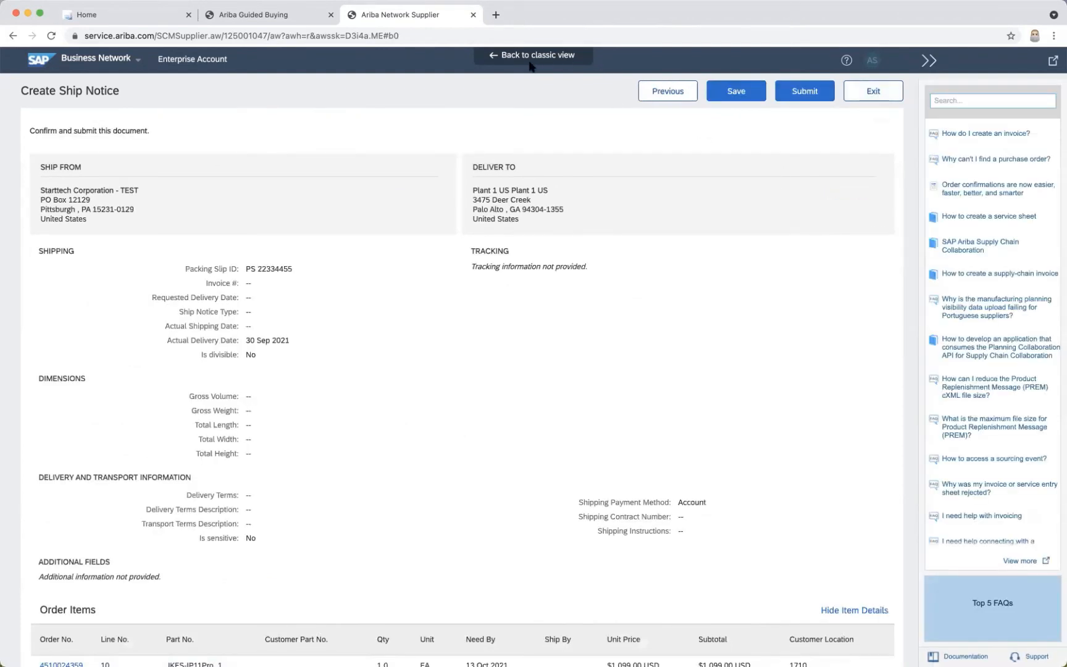
click(798, 92)
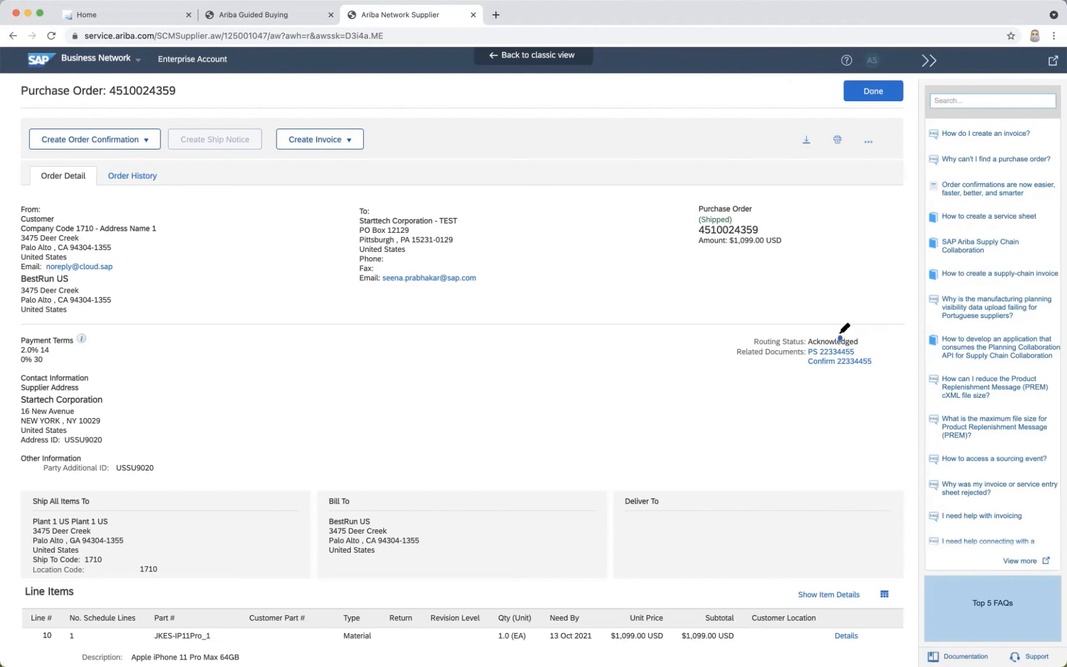
Check the purchase order after shipping, circling the related documents and the order status
mouse_move(841, 334)
mouse_down()
mouse_move(825, 333)
mouse_move(836, 405)
mouse_move(876, 381)
mouse_up()
drag(884, 339, 799, 332)
mouse_move(767, 190)
mouse_down()
mouse_move(676, 254)
mouse_move(776, 276)
mouse_move(753, 178)
mouse_up()
Switch to the S/4HANA home page, start Confirm Receipt of Goods, and open the newest iPhone requisition's details
click(124, 13)
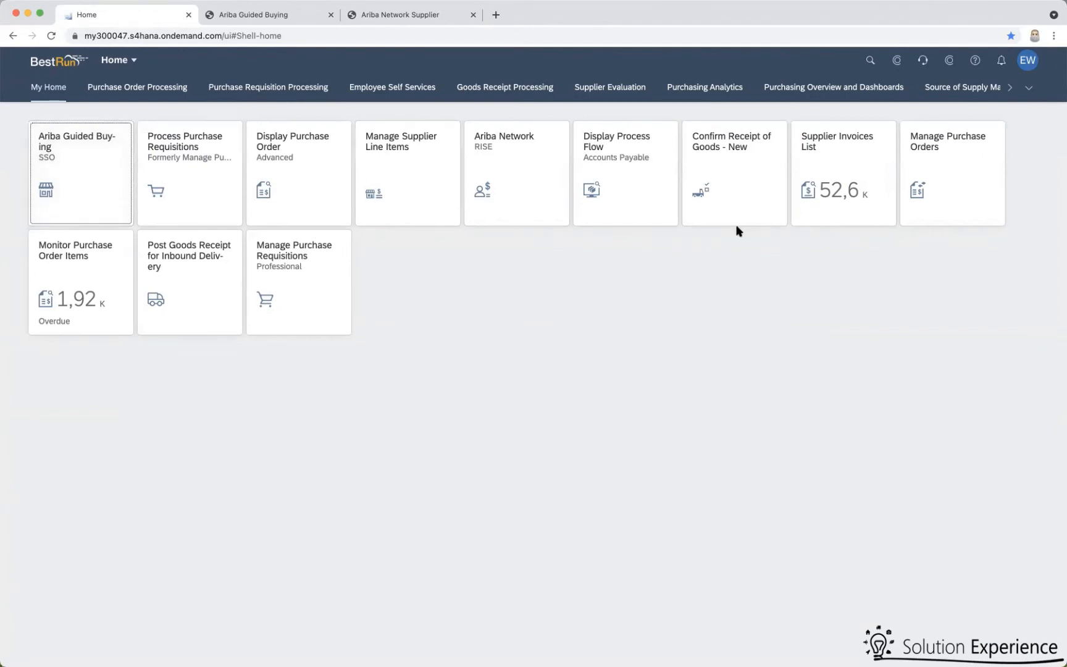
click(731, 154)
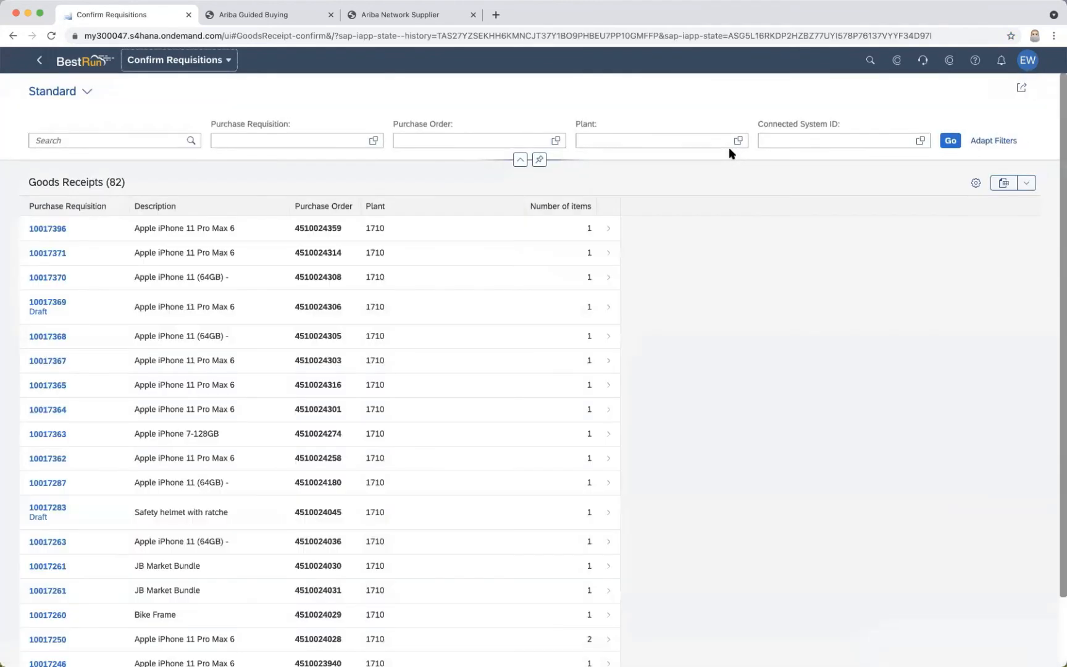
click(45, 229)
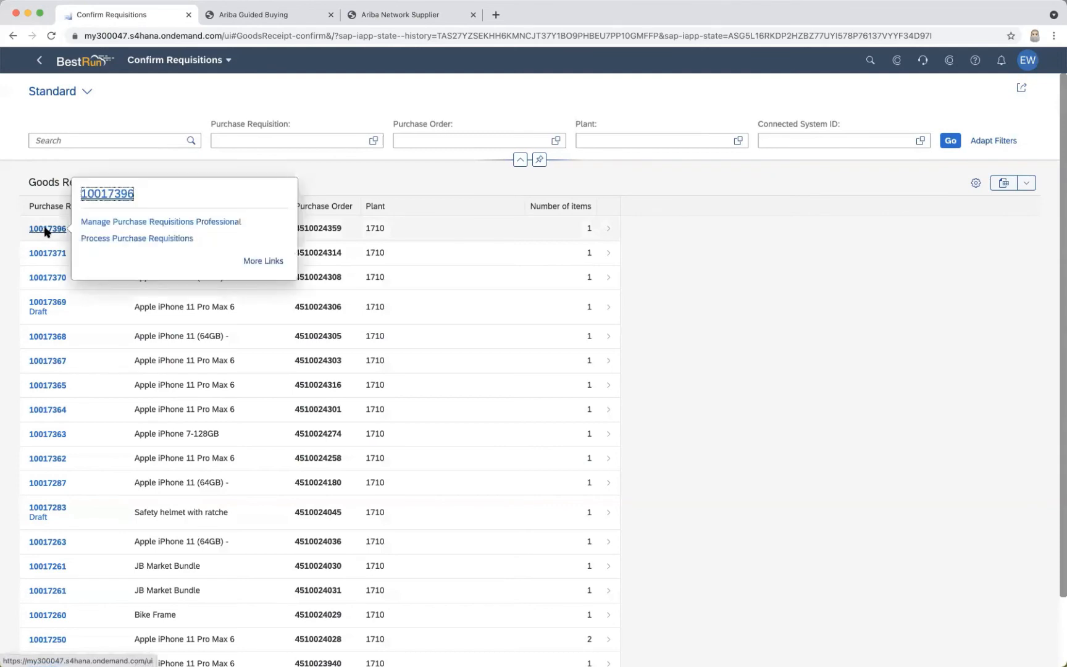
click(609, 232)
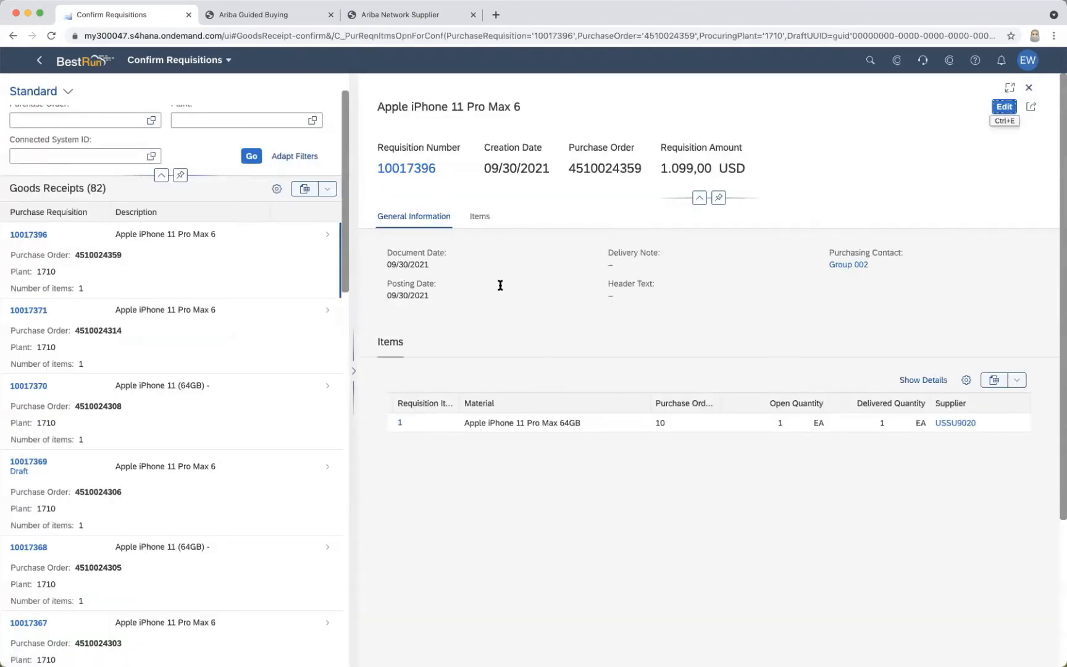
Edit the goods receipt, select the Apple iPhone 11 Pro Max 64GB item, confirm its delivery, and return to the home page
click(1004, 106)
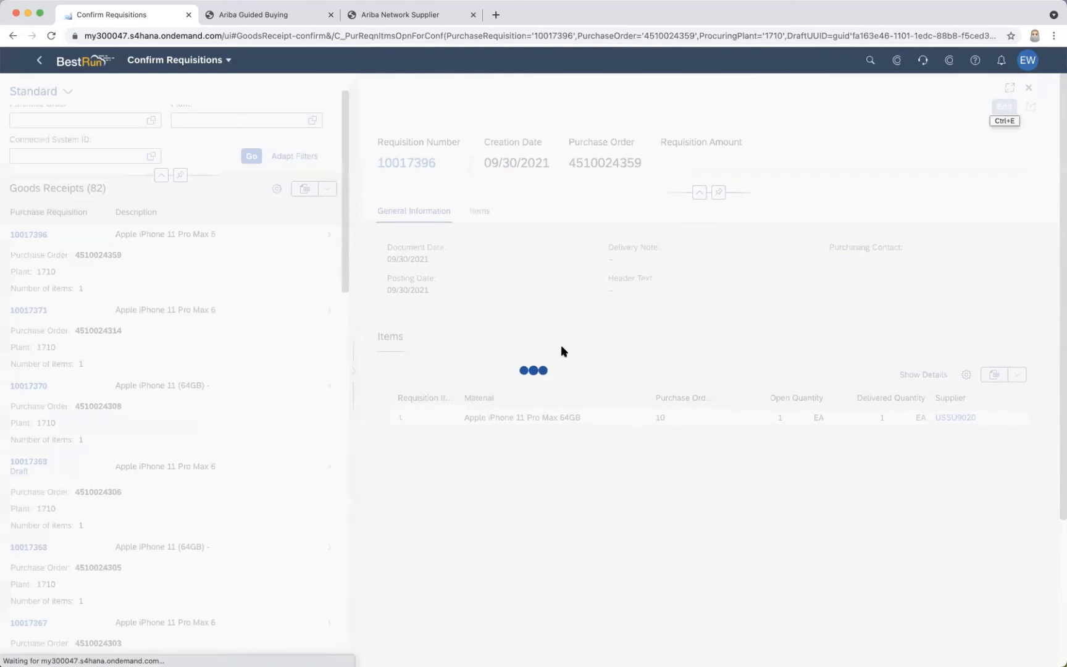
click(396, 414)
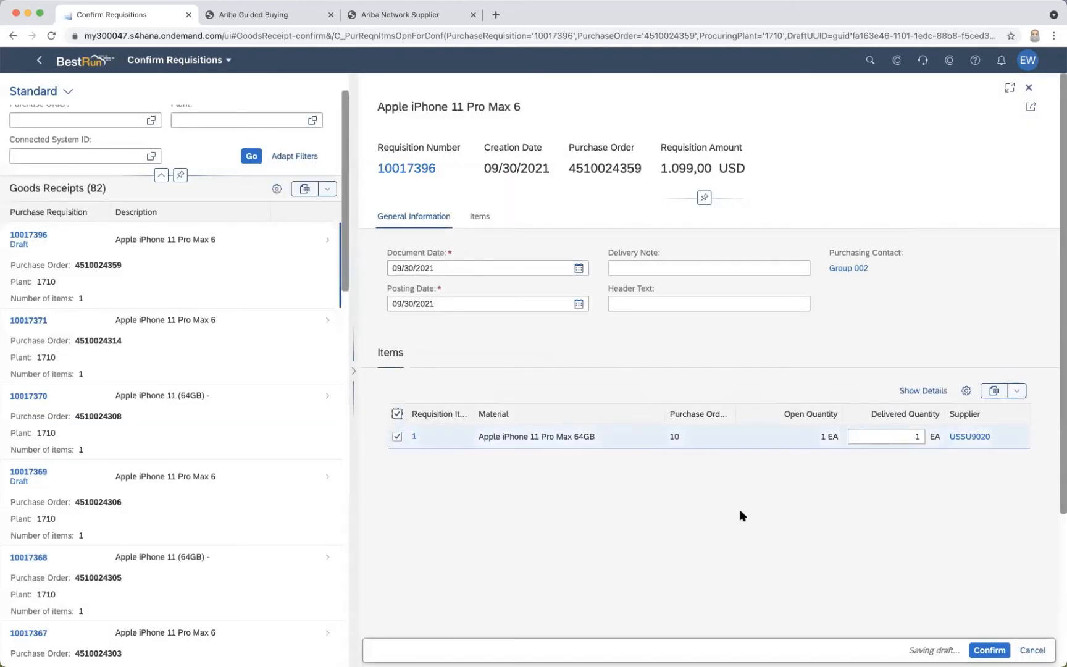
click(982, 649)
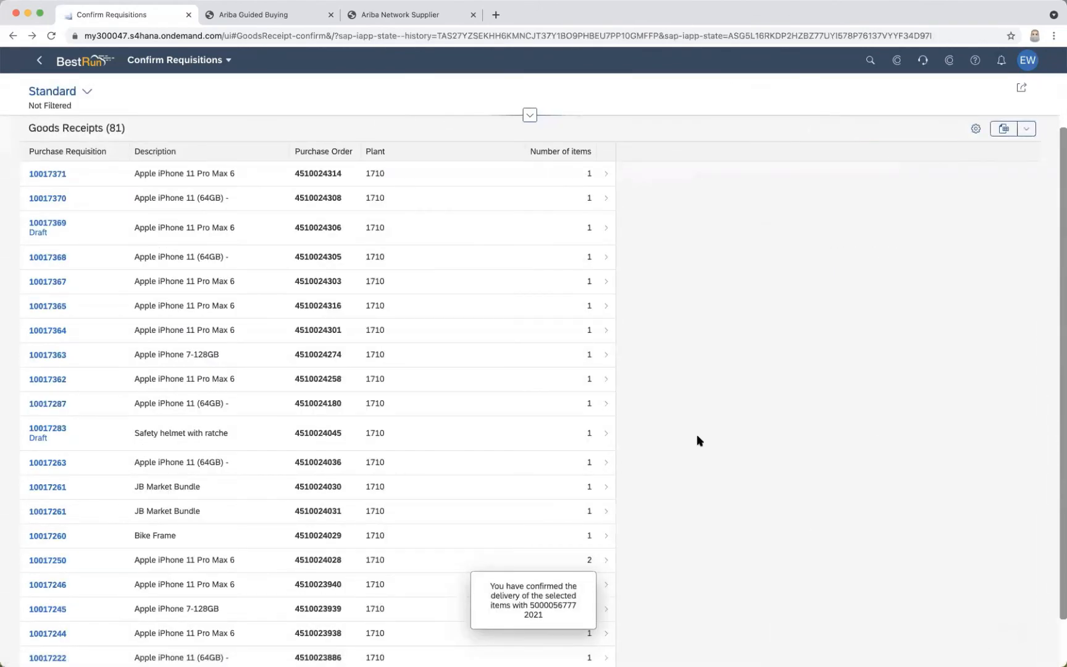
click(72, 63)
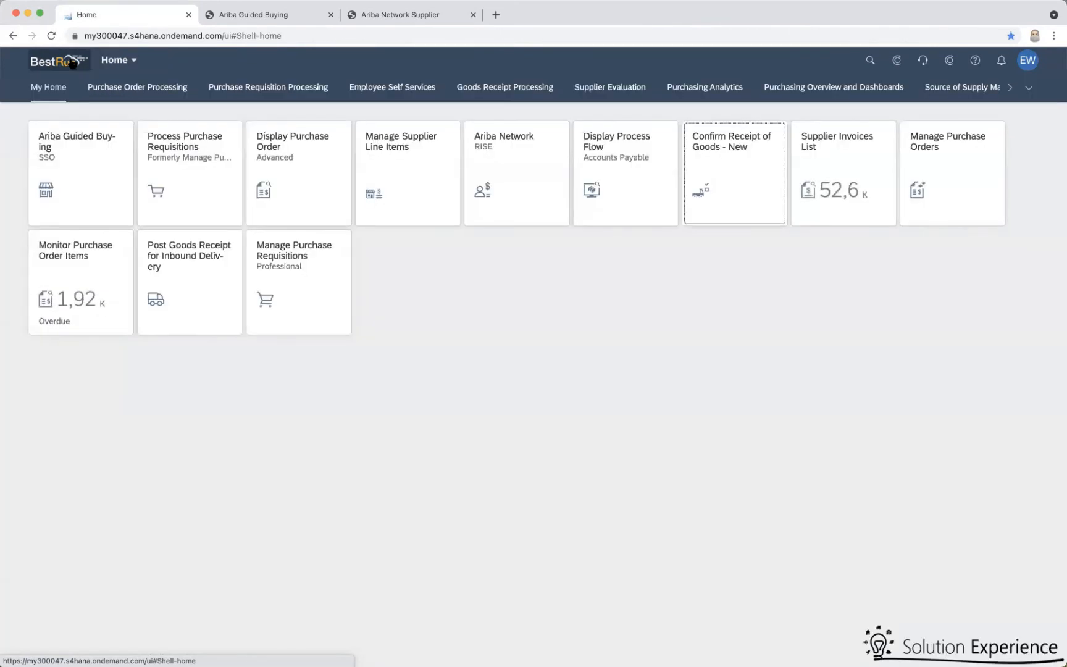
Switch to Ariba Guided Buying, reload the home page, and circle the status of the newest iPhone request
click(260, 15)
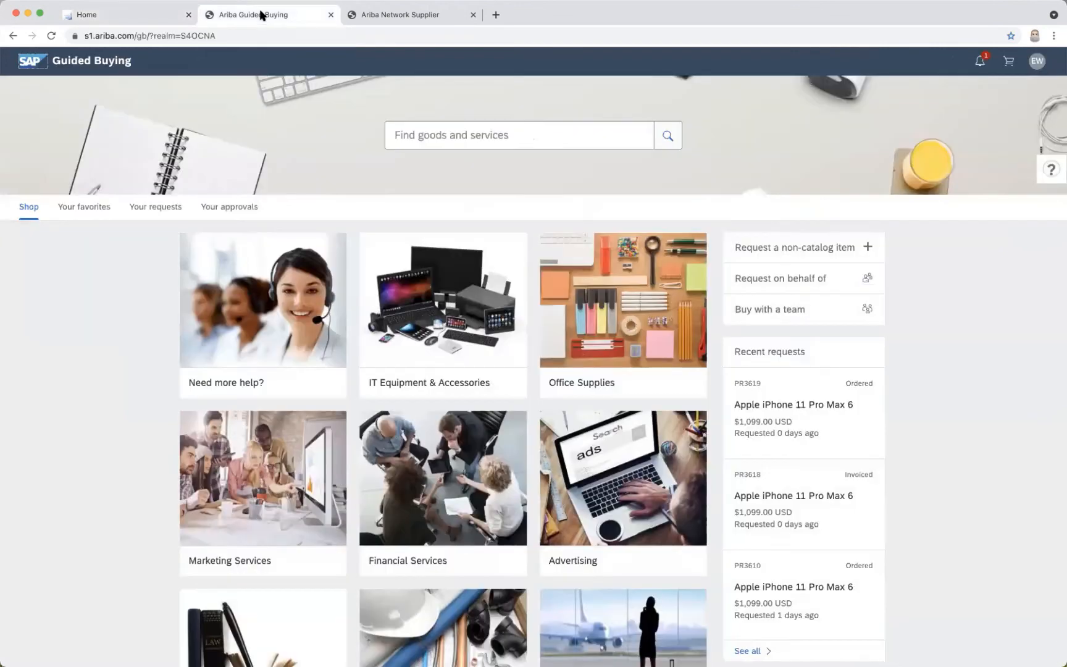
click(262, 35)
key(Return)
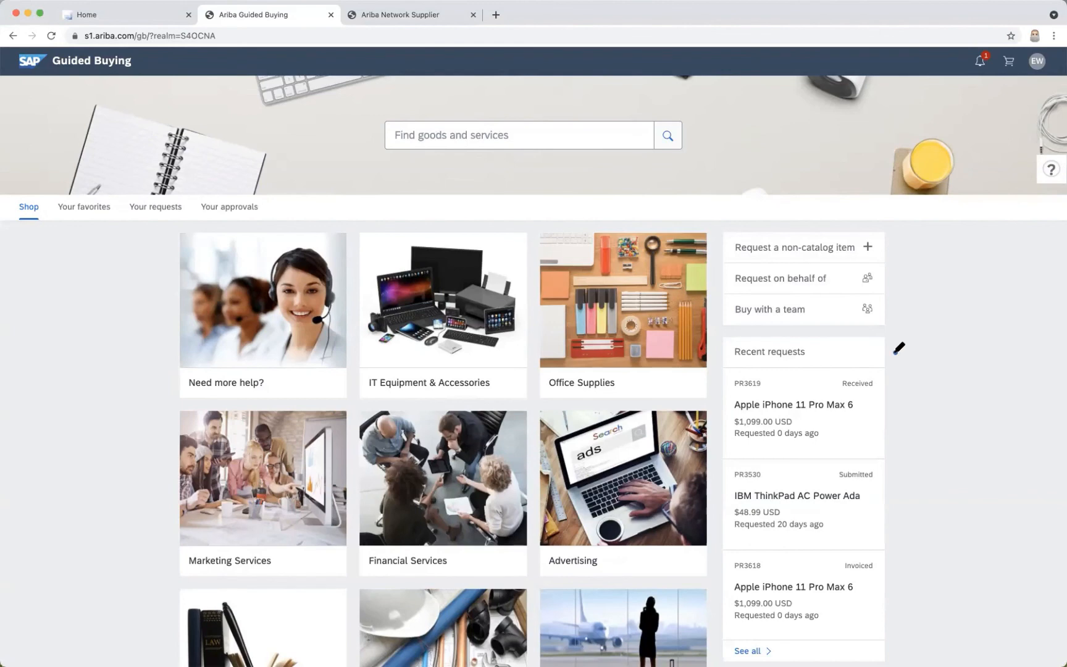
click(756, 375)
drag(894, 350, 842, 350)
mouse_move(731, 369)
mouse_down()
mouse_move(881, 461)
mouse_move(862, 343)
mouse_move(738, 361)
mouse_move(723, 398)
mouse_up()
Switch back to SAP Business Network, close the purchase order, and open the list of all orders from the seller dashboard
click(410, 19)
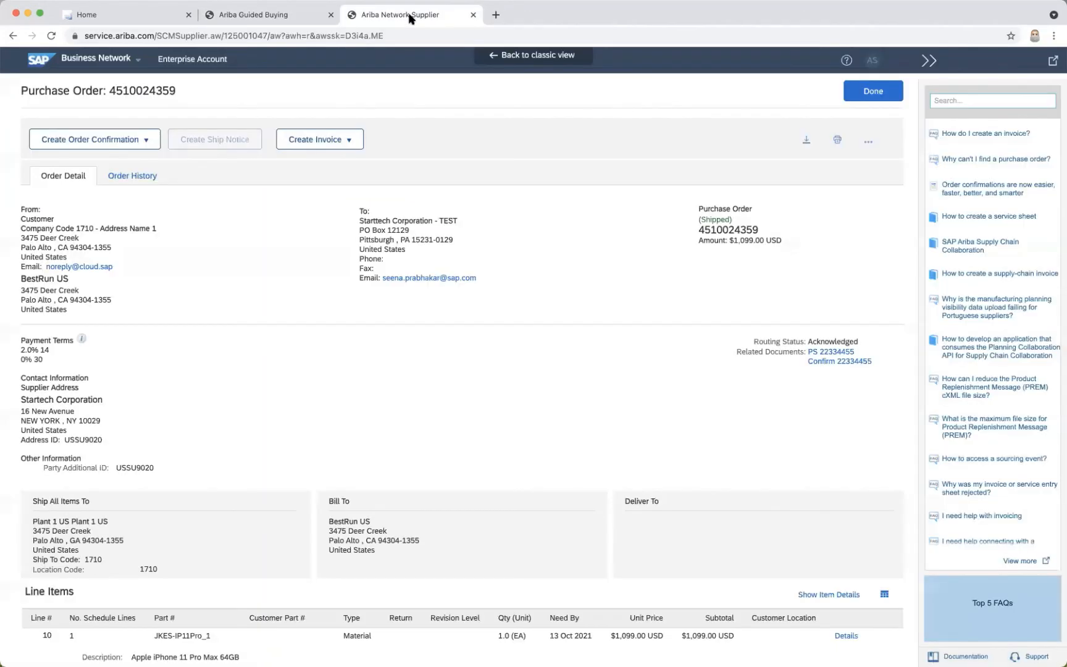
click(870, 92)
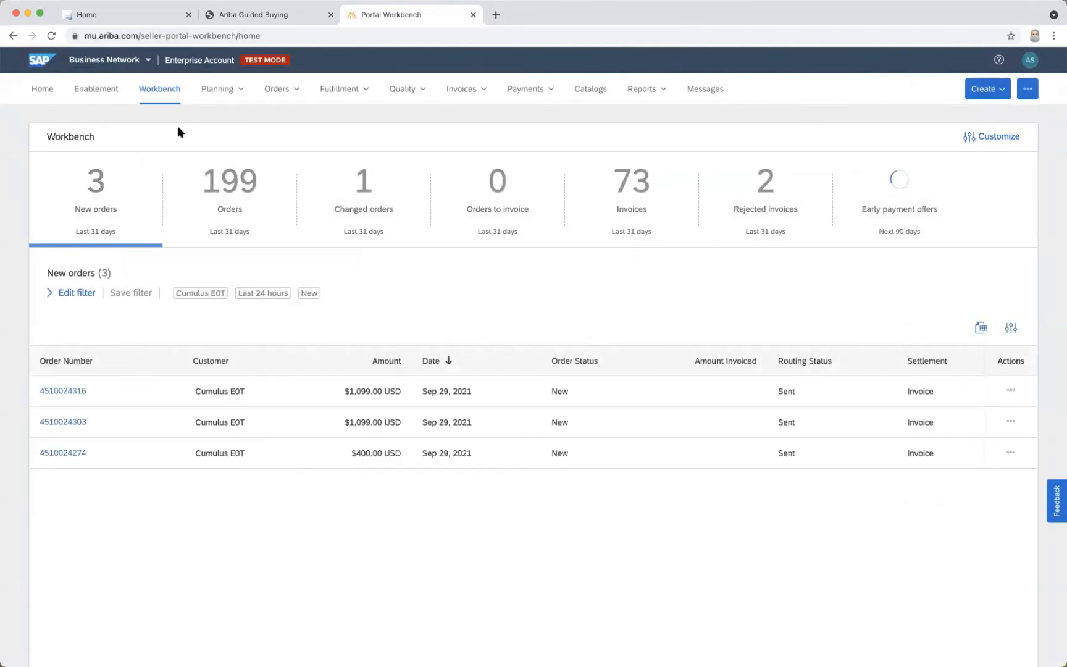
click(42, 90)
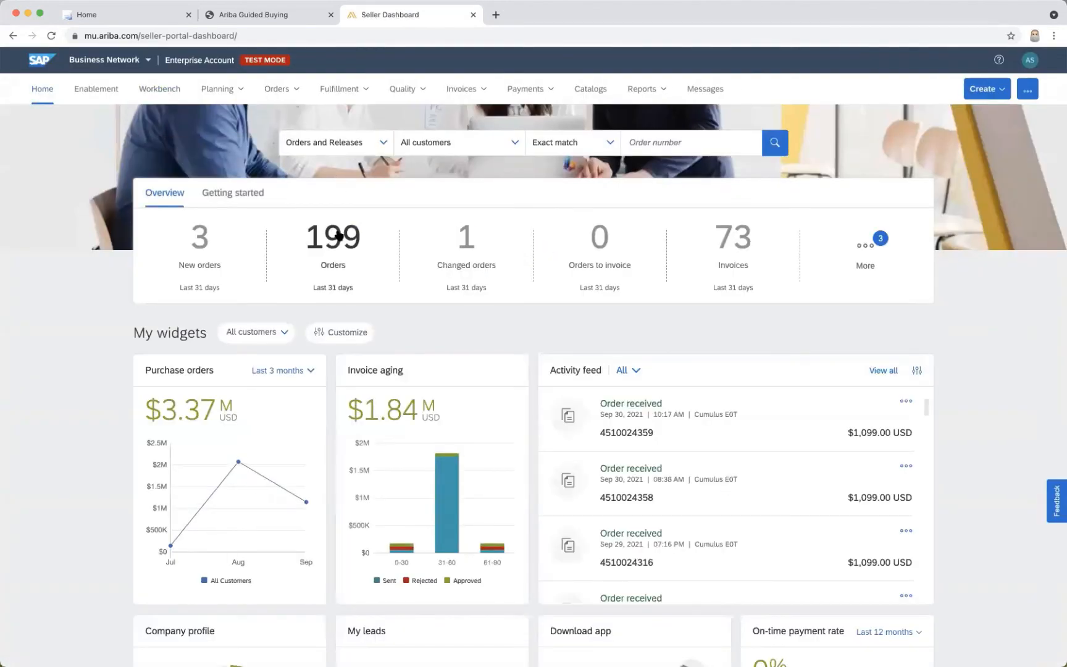
click(339, 236)
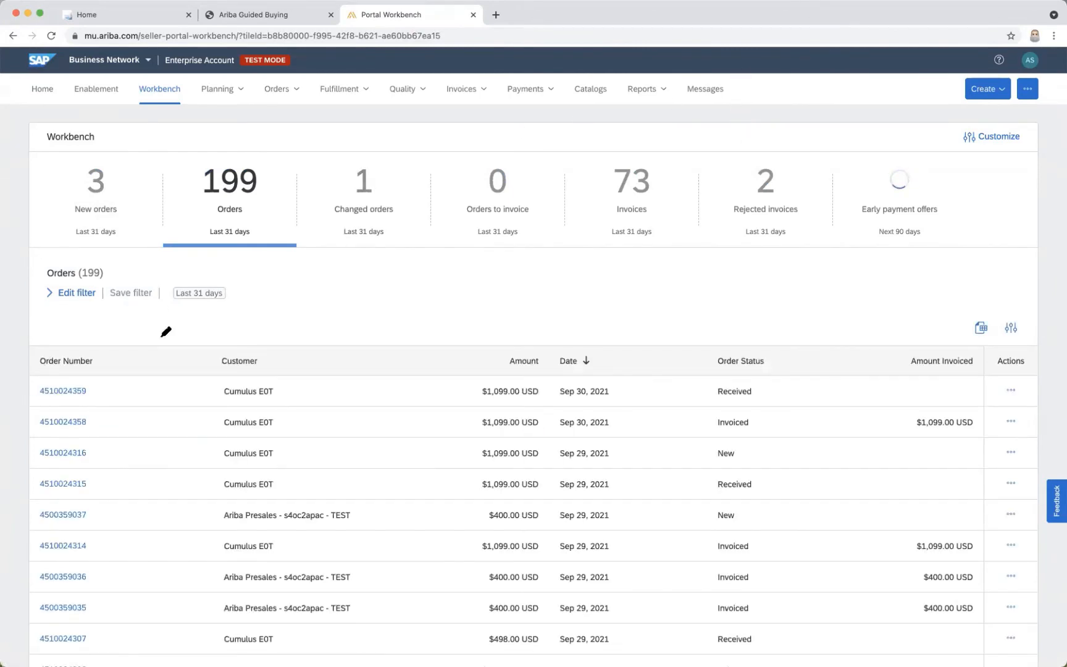
Check the newest order in the list, circling its order number, amount and order status
mouse_move(62, 350)
mouse_down()
mouse_move(65, 410)
mouse_move(91, 339)
mouse_move(57, 347)
mouse_up()
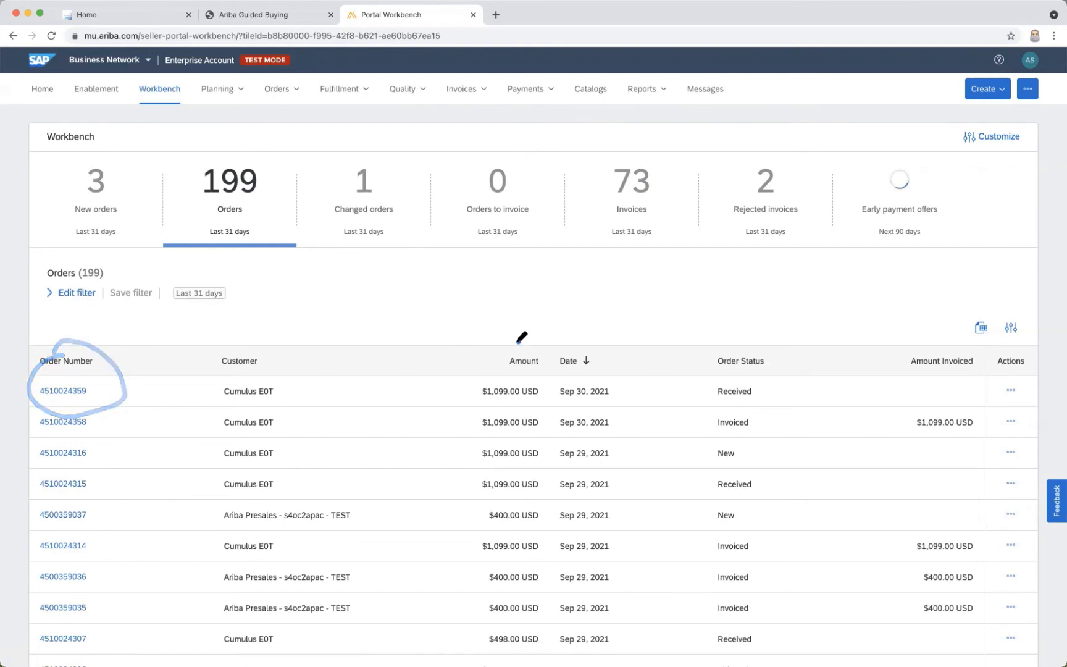
mouse_move(520, 339)
mouse_down()
mouse_move(479, 419)
mouse_move(543, 347)
mouse_move(505, 331)
mouse_up()
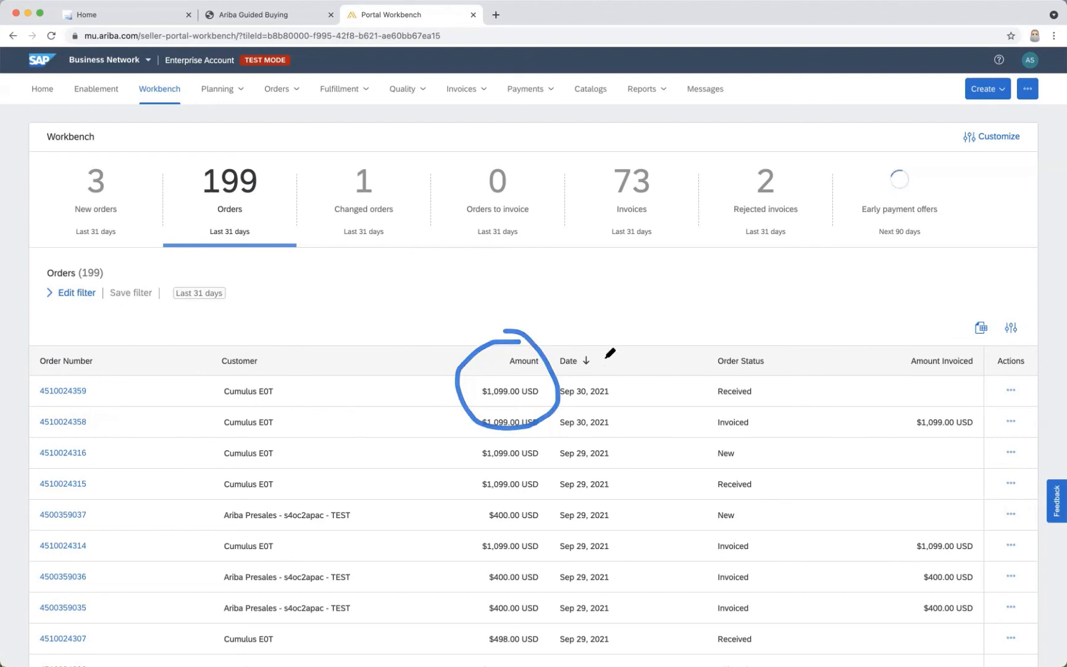
mouse_move(740, 338)
mouse_down()
mouse_move(726, 400)
mouse_move(769, 353)
mouse_move(742, 333)
mouse_up()
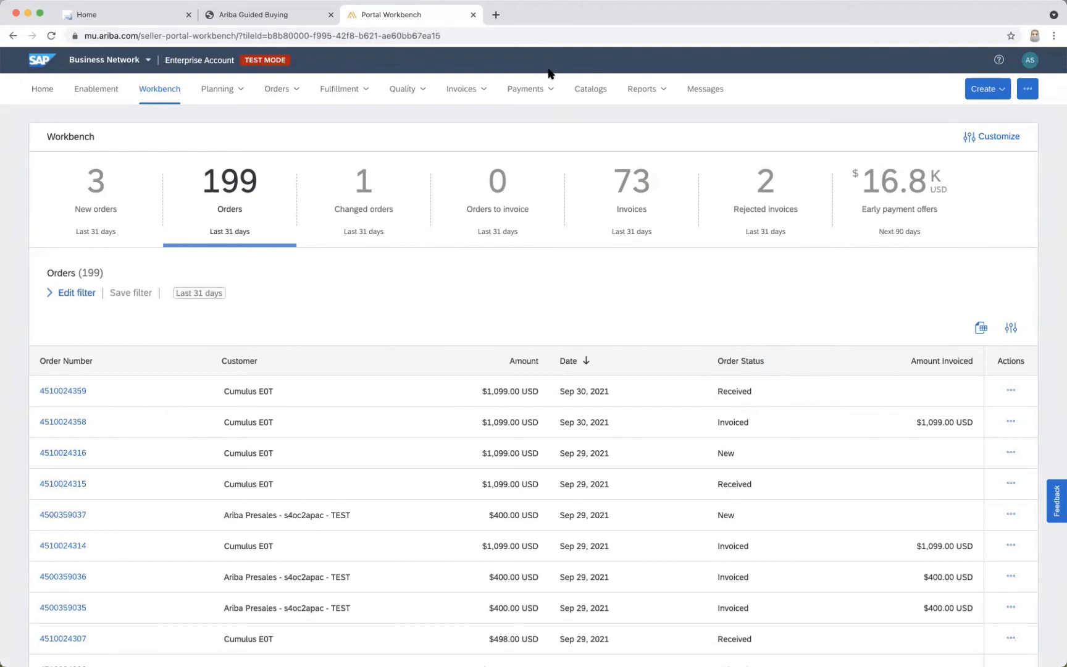
Open the newest received order and start a standard invoice for it with invoice number INV 22334455
click(61, 392)
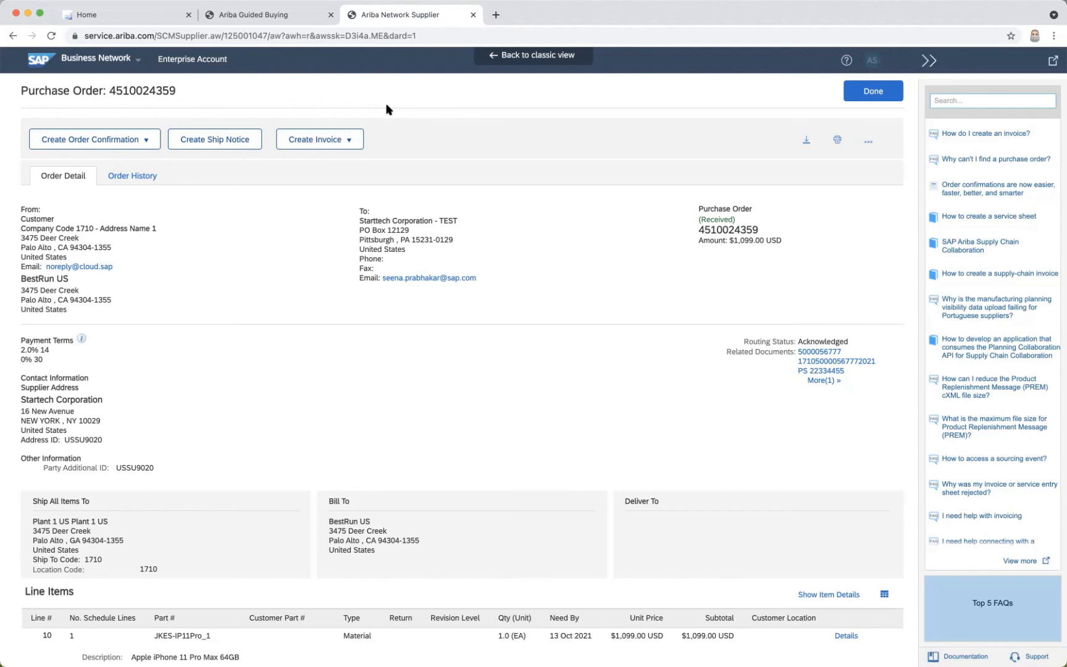
click(350, 145)
click(327, 159)
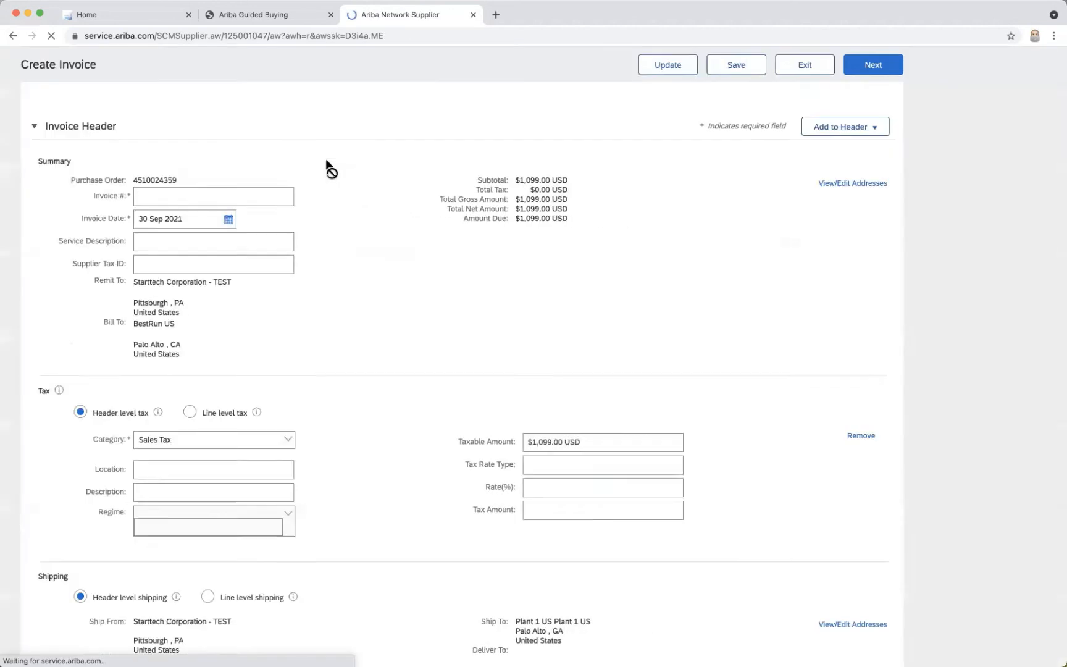
text(IN)
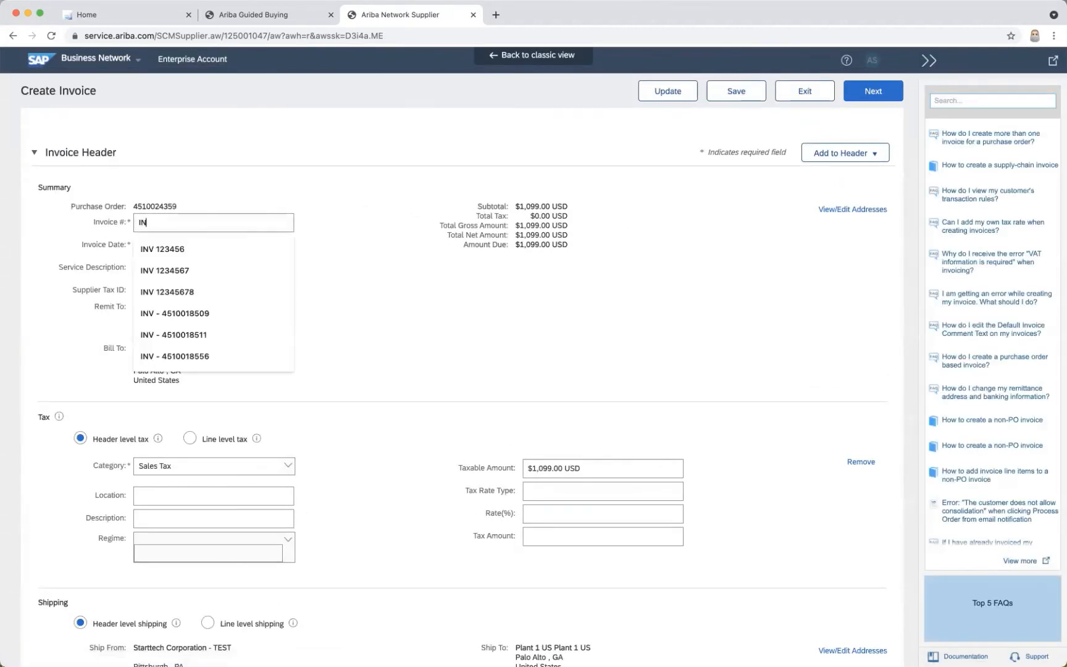
text(V 22334)
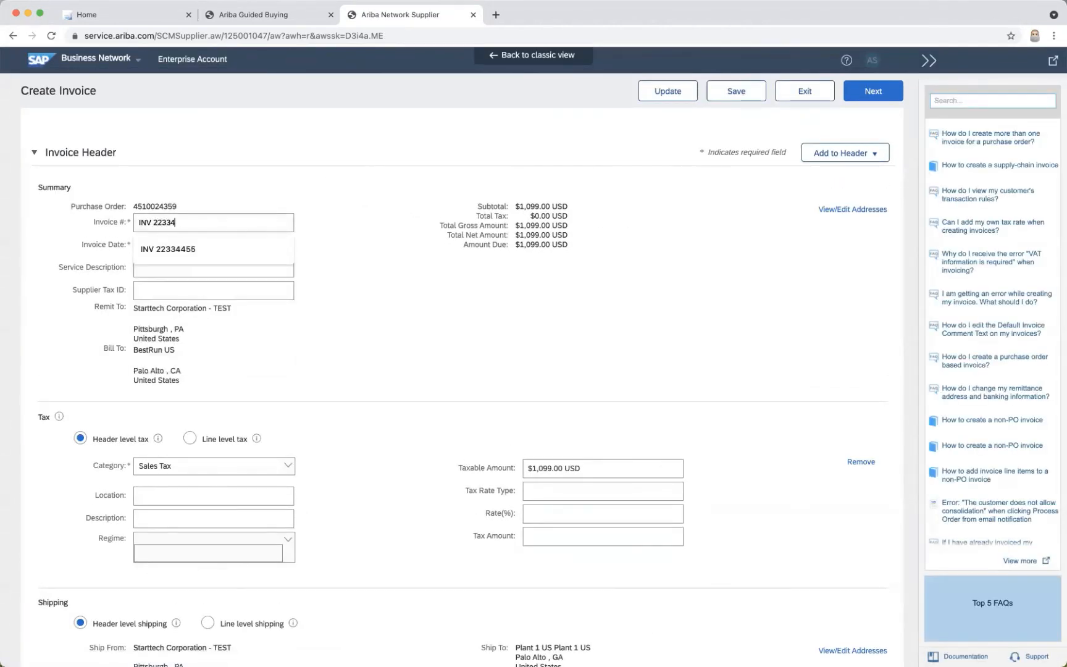
text(455)
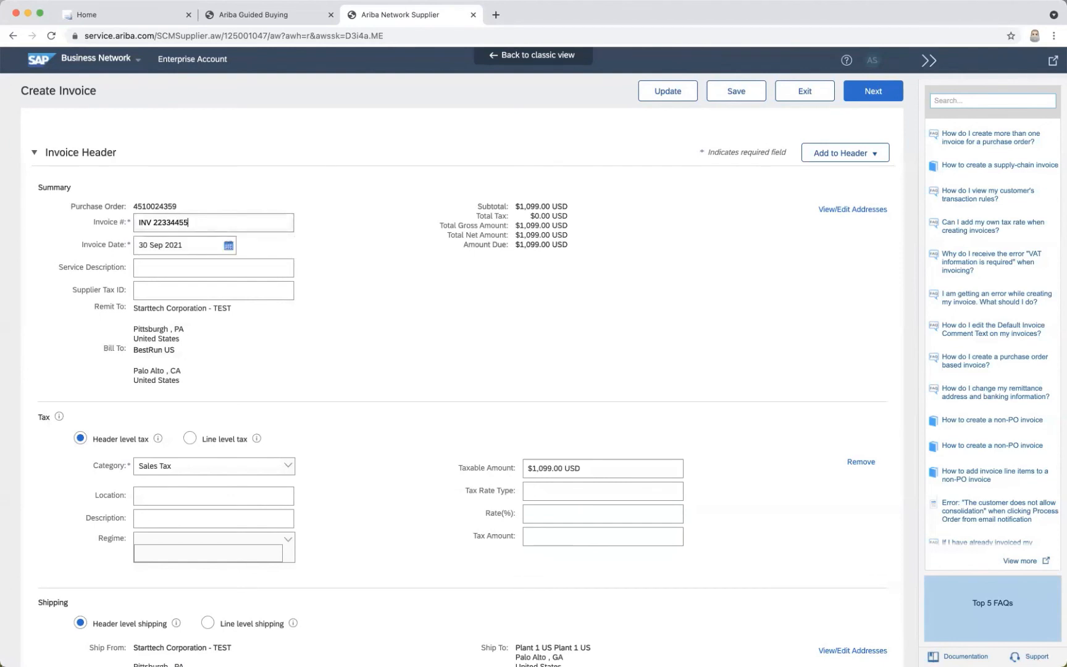
Set the invoice's header-level sales tax rate to 0% and continue to the invoice review
click(541, 512)
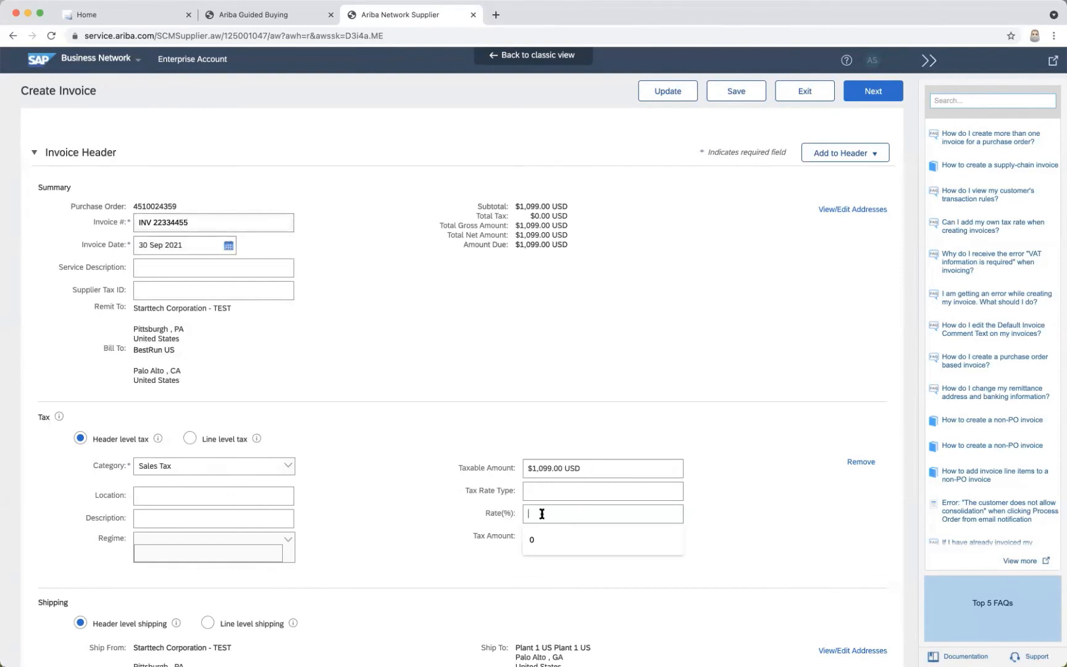
click(531, 537)
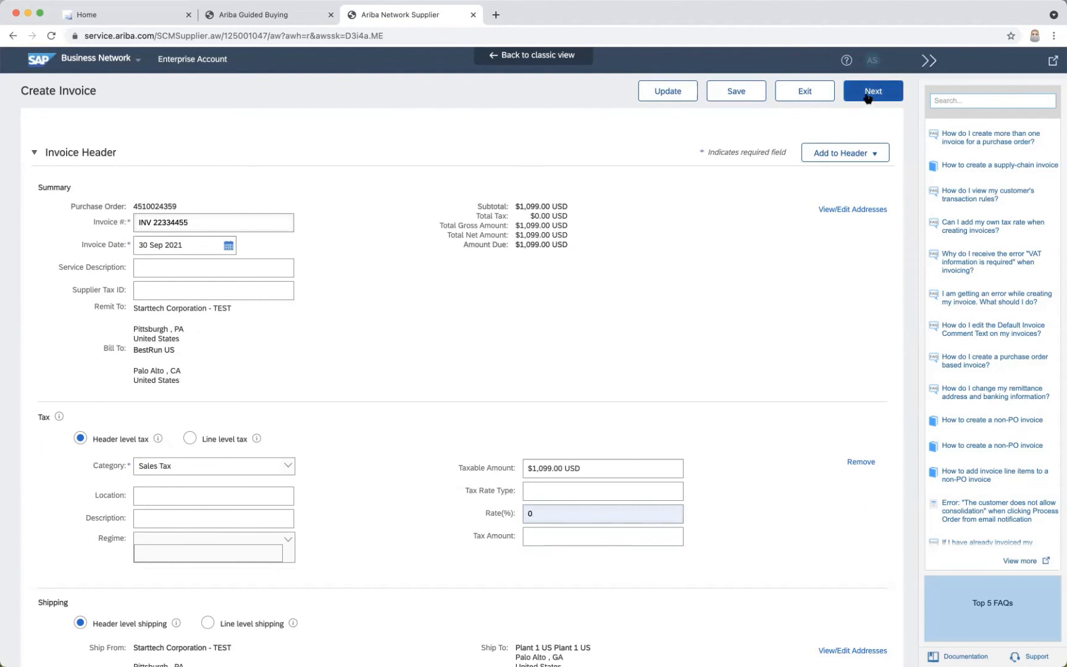
click(868, 92)
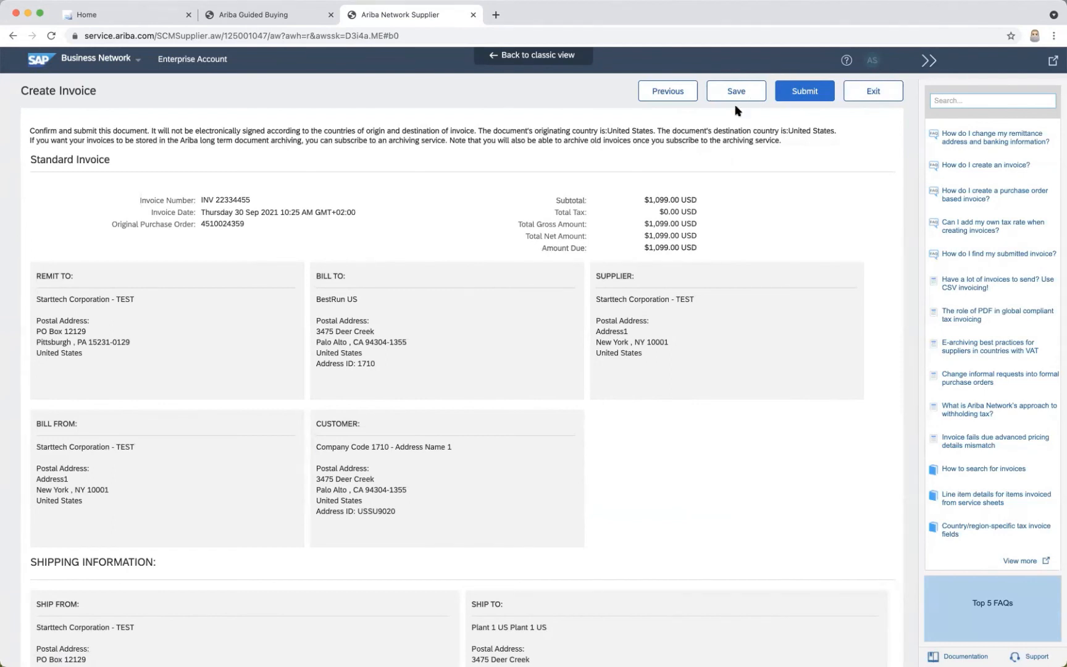
Review the invoice parties, circling the supplier, bill-to, remit-to, bill-from, customer and ship-to details
mouse_move(644, 245)
mouse_down()
mouse_move(565, 281)
mouse_move(715, 333)
mouse_move(594, 234)
mouse_up()
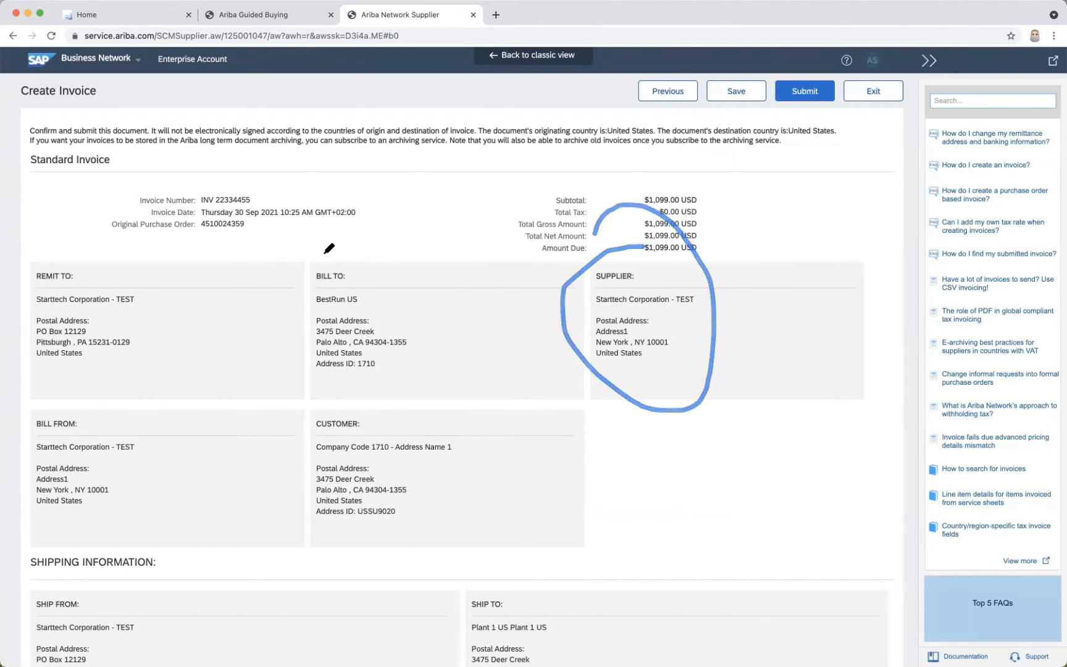
mouse_move(325, 250)
mouse_down()
mouse_move(303, 308)
mouse_move(417, 309)
mouse_move(318, 244)
mouse_up()
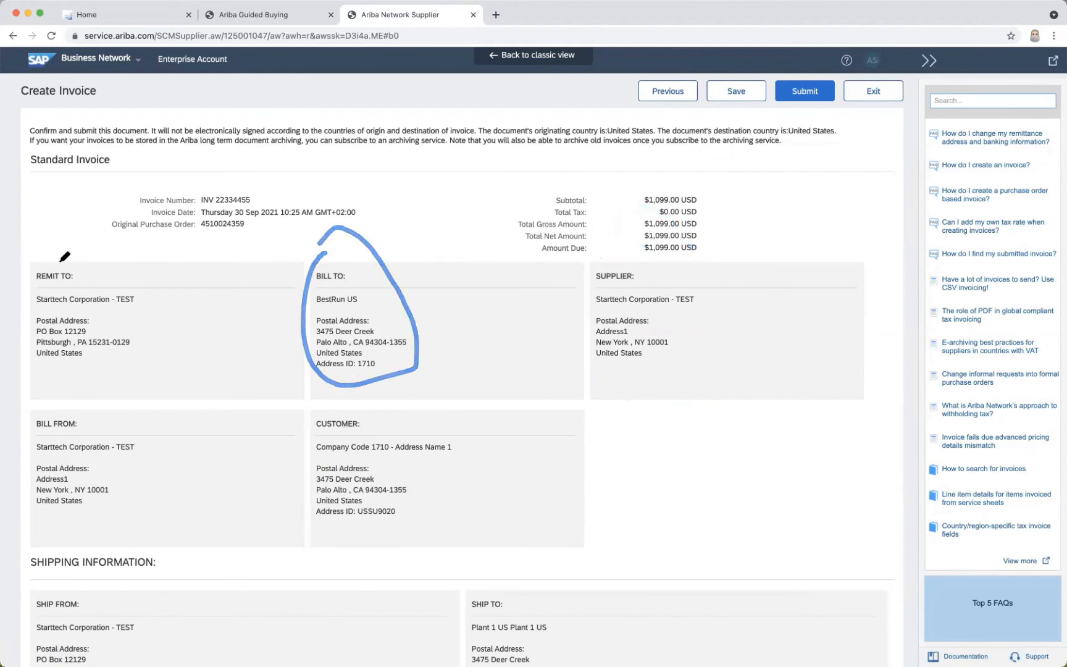
mouse_move(38, 252)
mouse_down()
mouse_move(157, 370)
mouse_move(112, 275)
mouse_move(32, 253)
mouse_up()
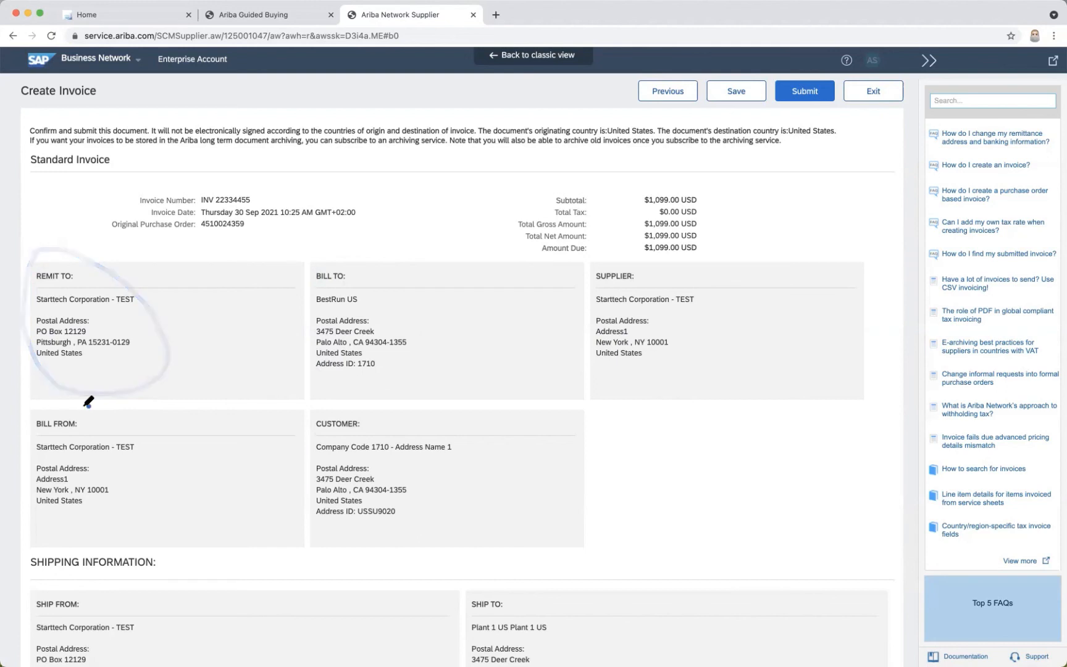
mouse_move(65, 405)
mouse_down()
mouse_move(119, 552)
mouse_move(52, 389)
mouse_move(35, 387)
mouse_up()
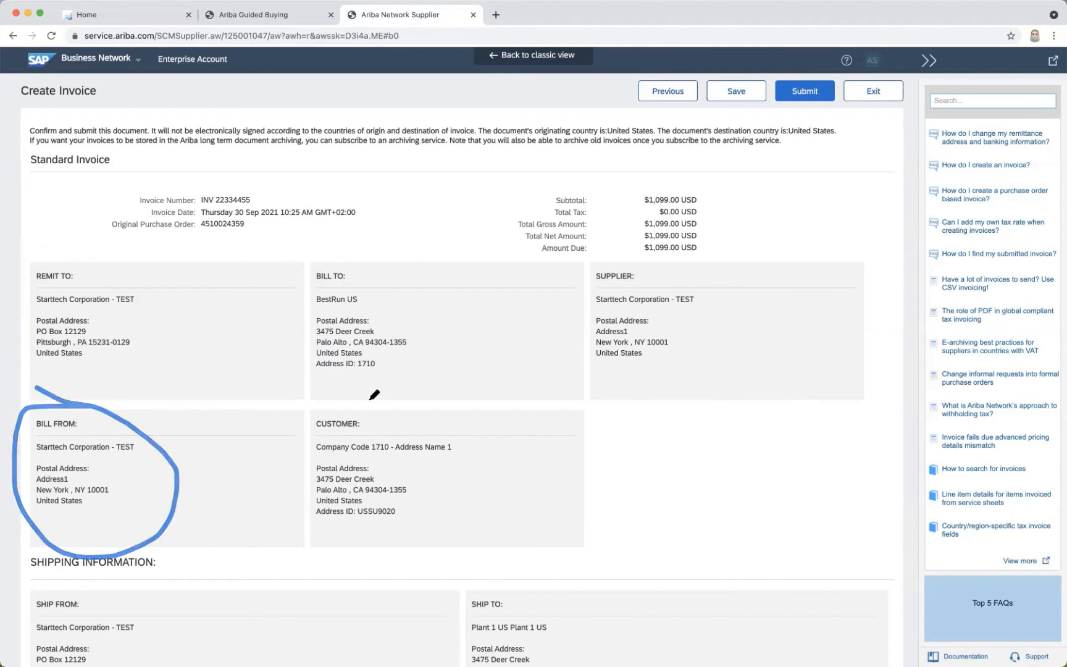
mouse_move(372, 396)
mouse_down()
mouse_move(243, 403)
mouse_move(543, 445)
mouse_move(361, 399)
mouse_up()
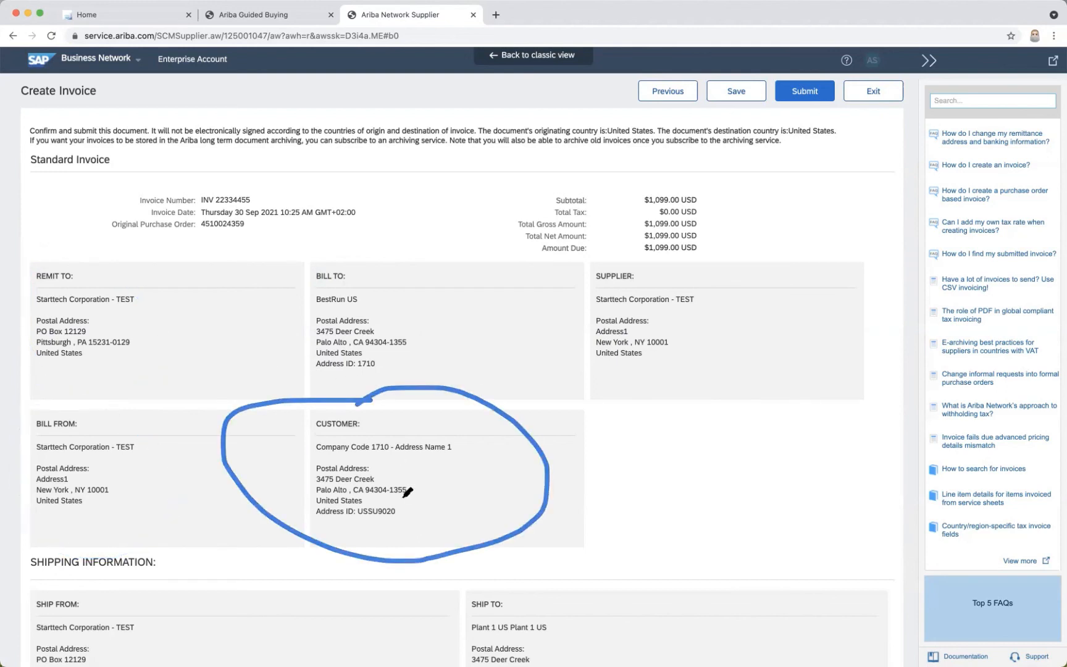
mouse_move(477, 559)
mouse_down()
mouse_move(520, 605)
mouse_move(521, 555)
mouse_up()
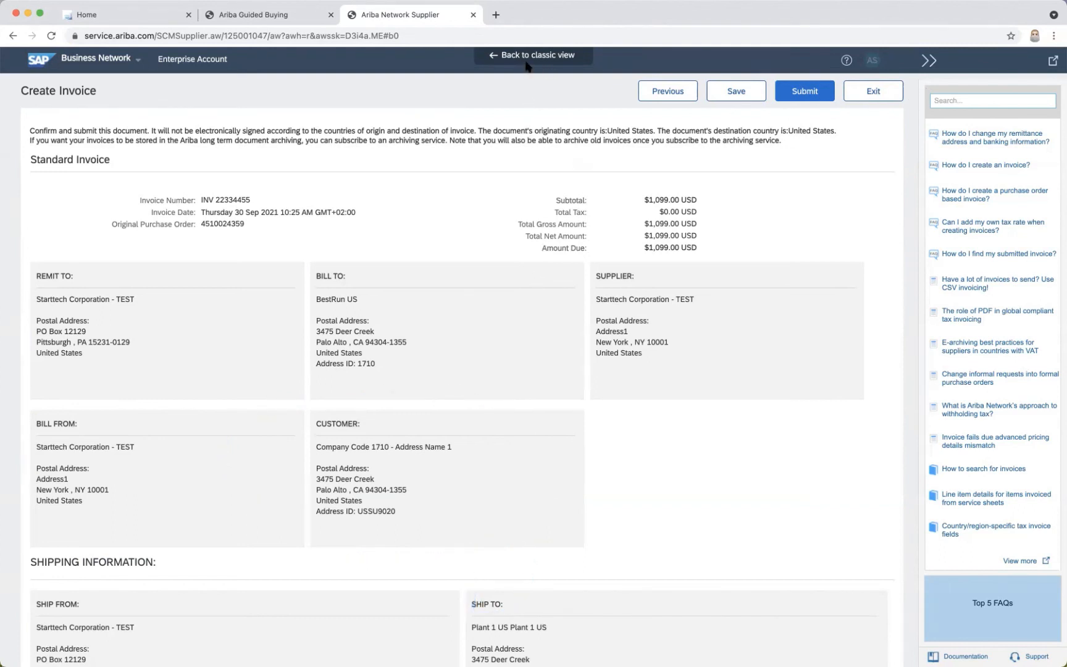
Submit the invoice and exit invoice creation to return to the purchase order
click(801, 95)
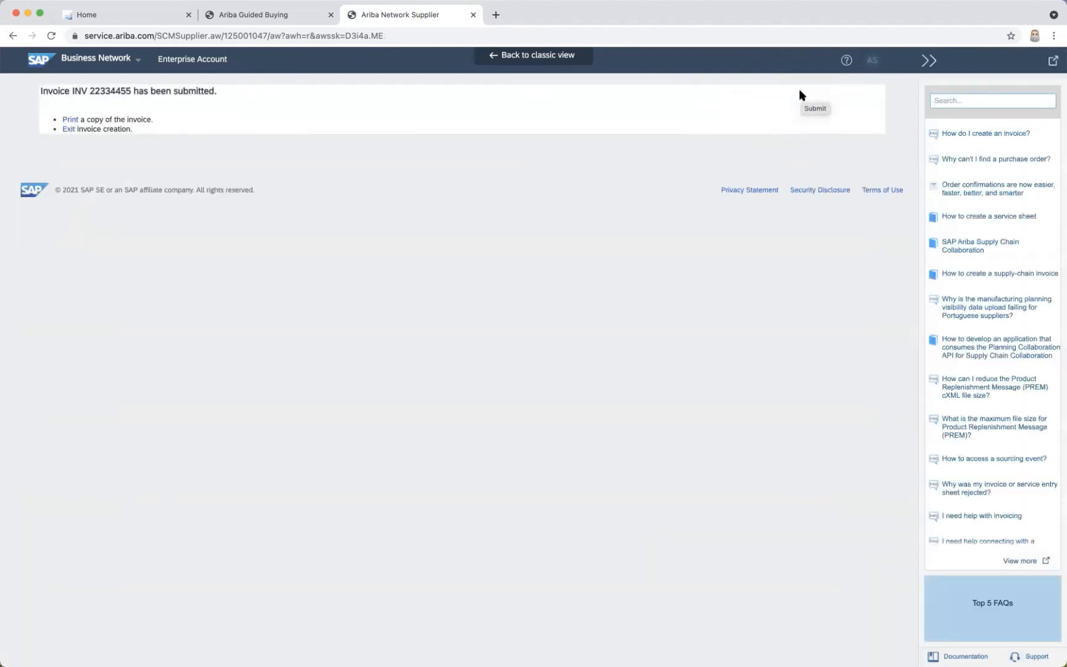
click(67, 129)
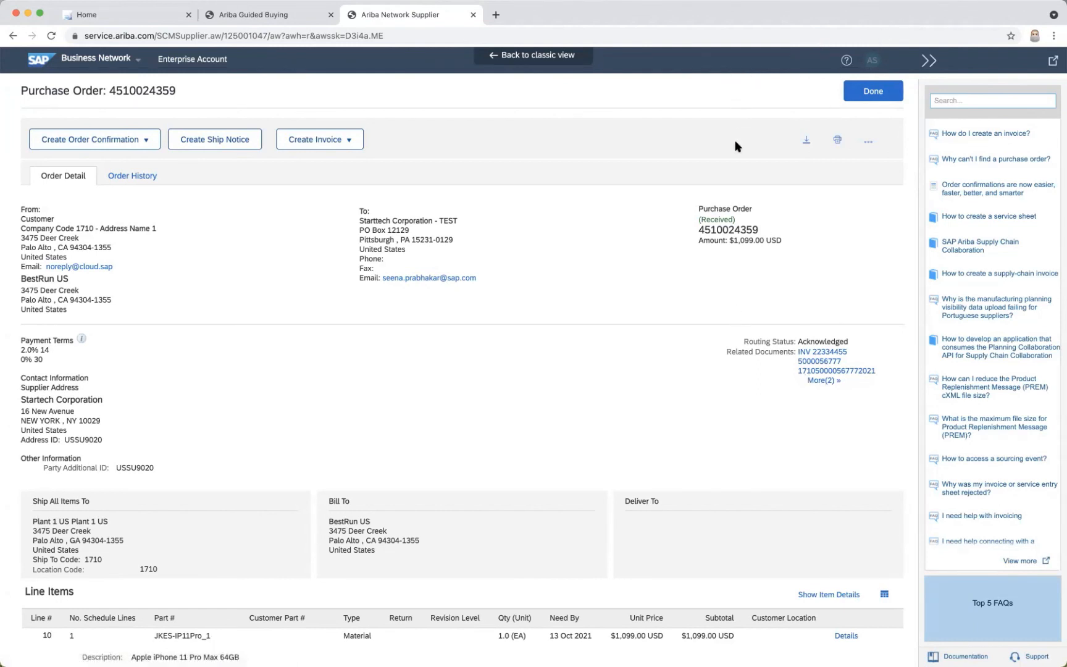
Circle the purchase order's related documents, view their full list, and return to the workbench
mouse_move(840, 261)
mouse_down()
mouse_move(765, 276)
mouse_move(809, 421)
mouse_move(898, 375)
mouse_up()
drag(881, 307, 818, 253)
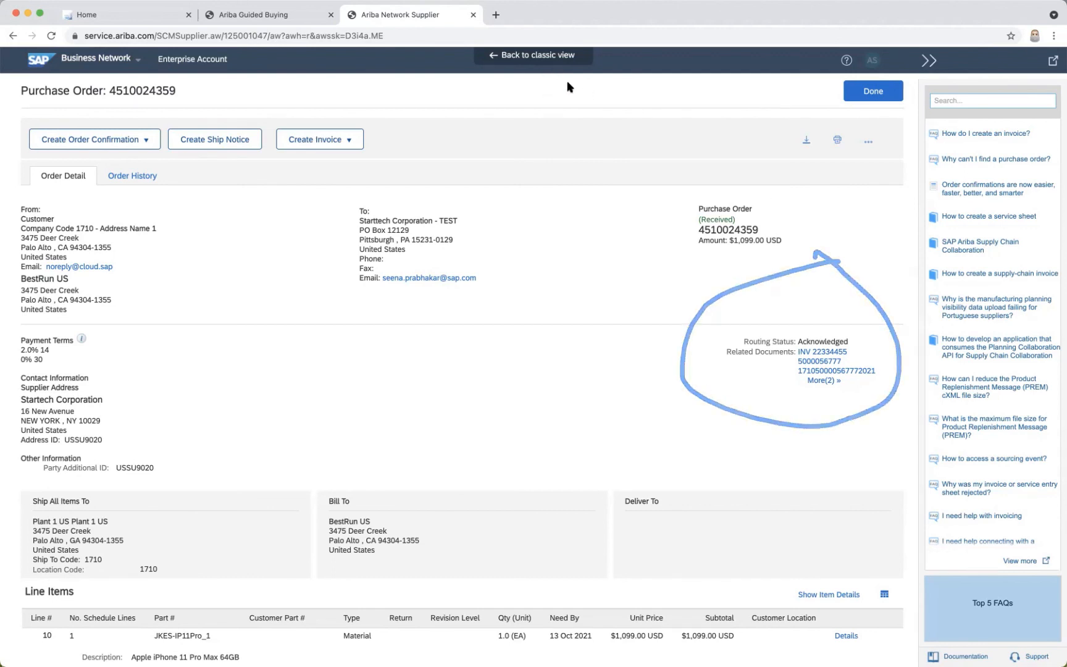
click(831, 381)
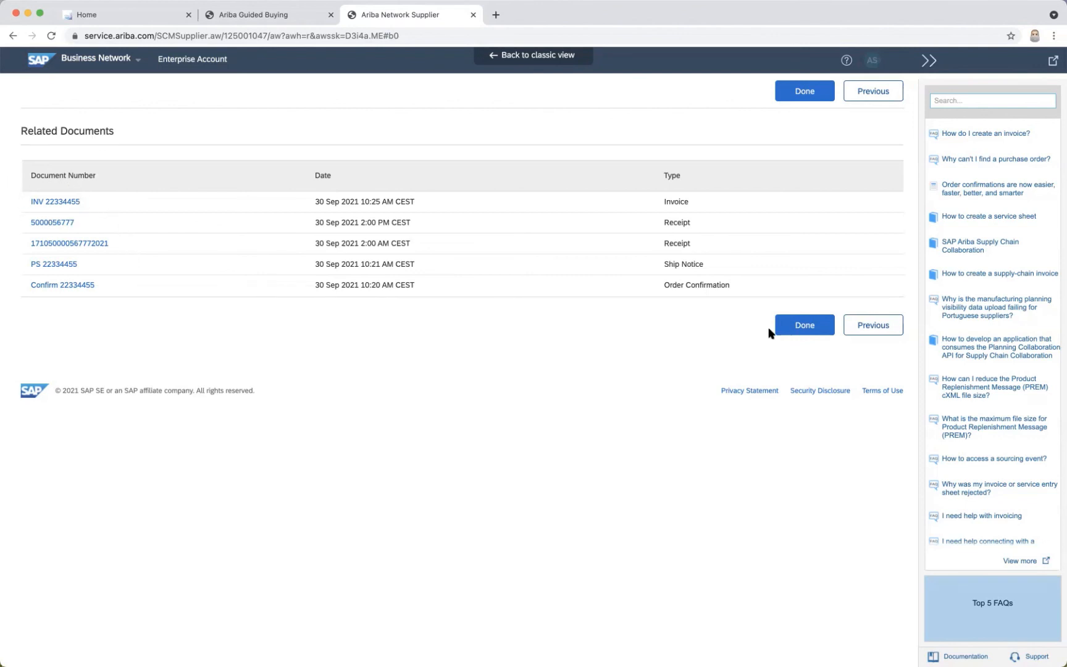
click(807, 328)
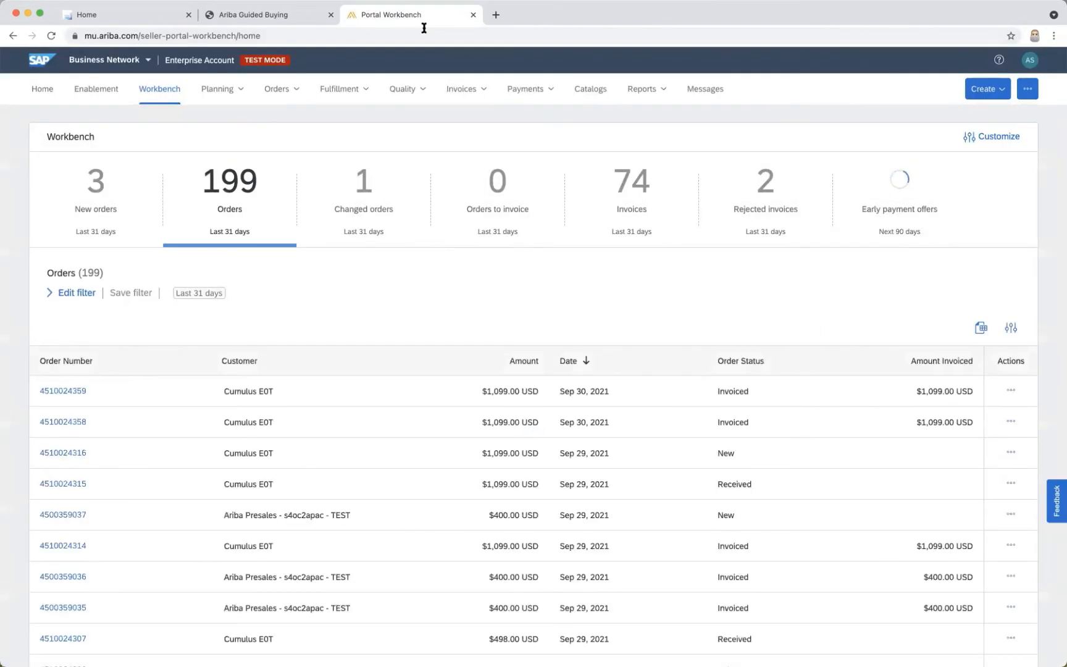
Switch to Ariba Guided Buying, reload the home page, and circle the newest iPhone request's status
click(251, 17)
click(265, 36)
key(Return)
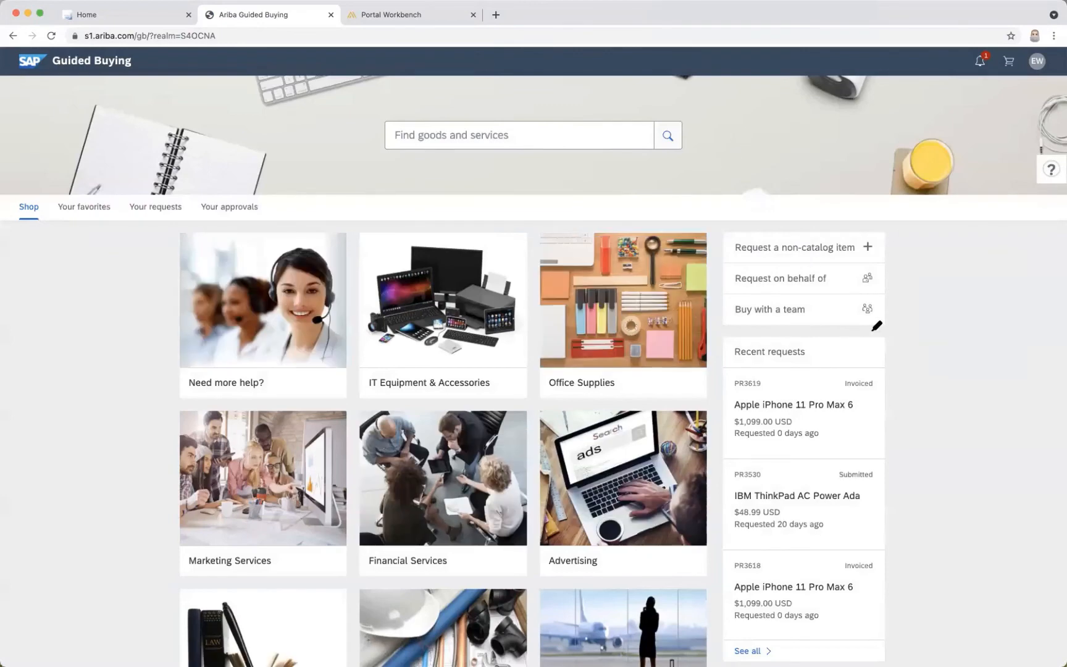
mouse_move(871, 328)
mouse_down()
mouse_move(826, 367)
mouse_move(907, 398)
mouse_move(874, 321)
mouse_up()
Switch to the SAP S/4HANA home page, open Manage Purchase Requisitions - Professional, and list requisitions of document type Purchase Requisition (NB)
click(114, 14)
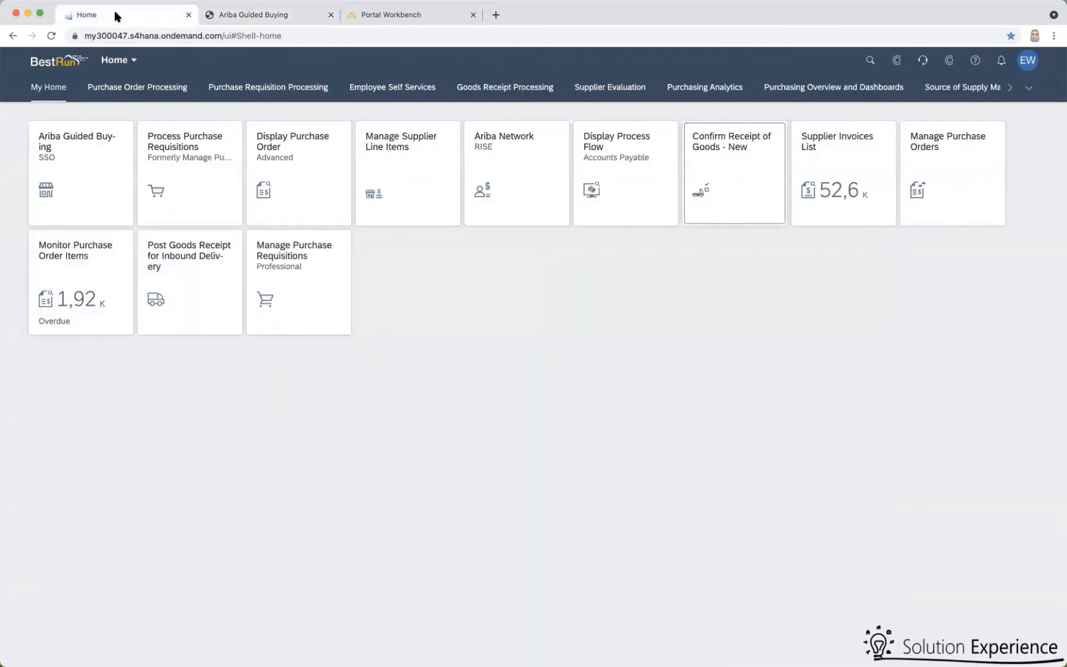
click(293, 259)
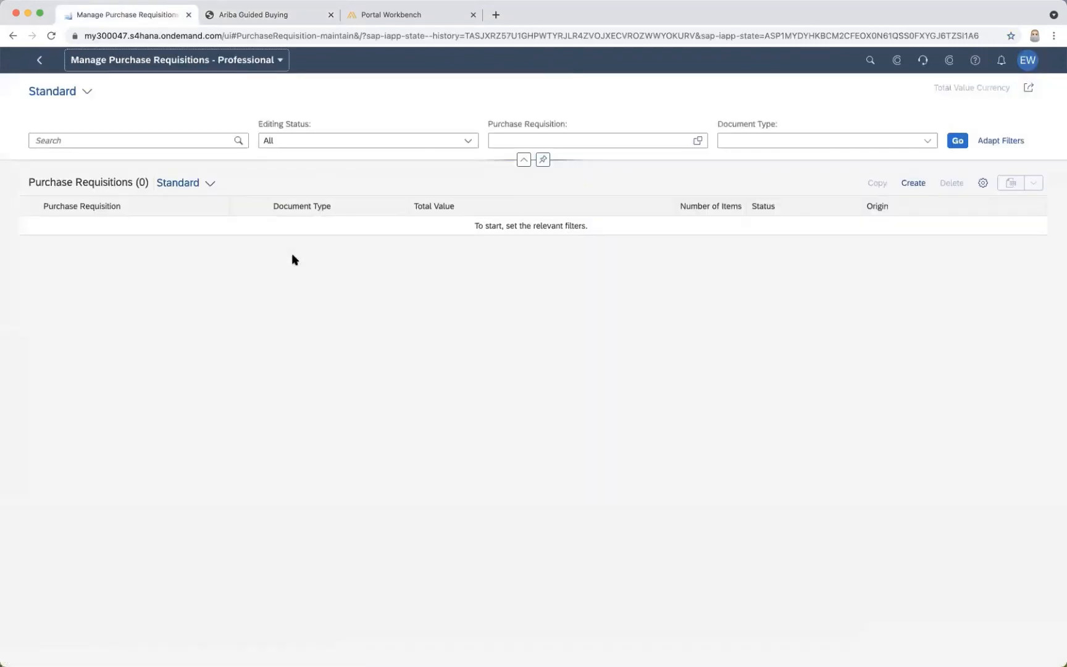
click(926, 141)
click(805, 199)
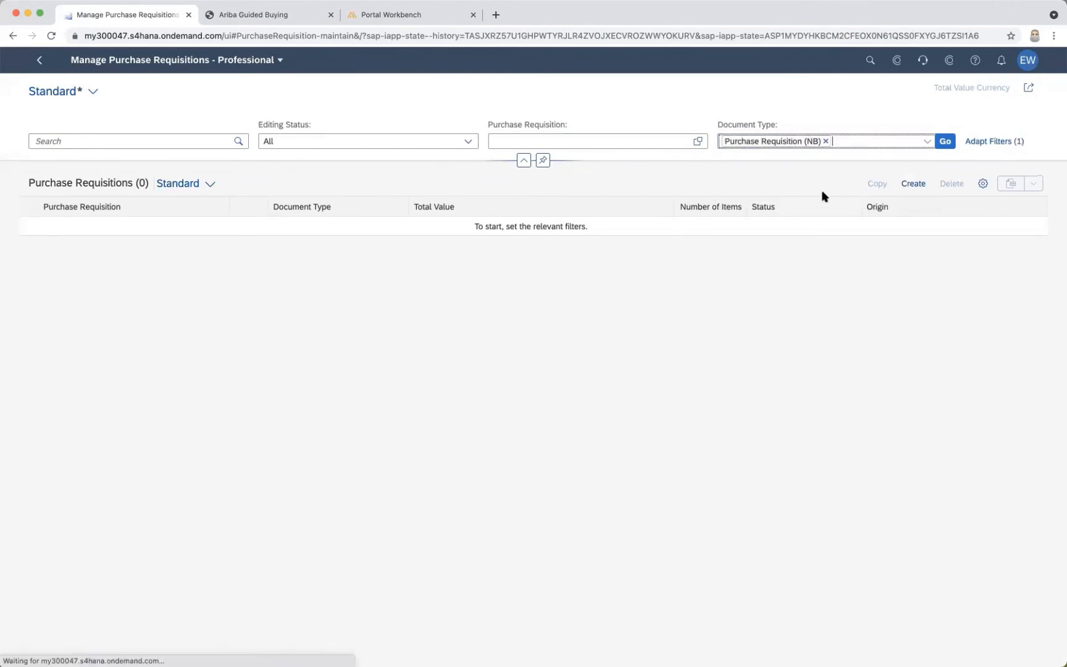
click(944, 141)
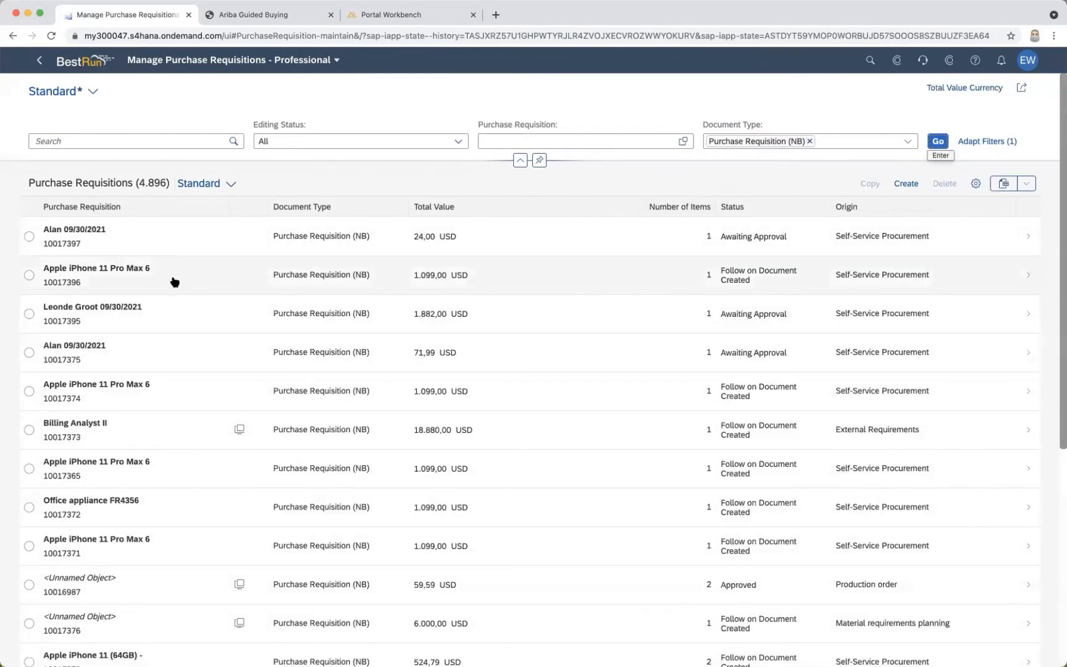
Open the newest Apple iPhone 11 Pro Max 6 requisition and show the process flow of its item
click(174, 282)
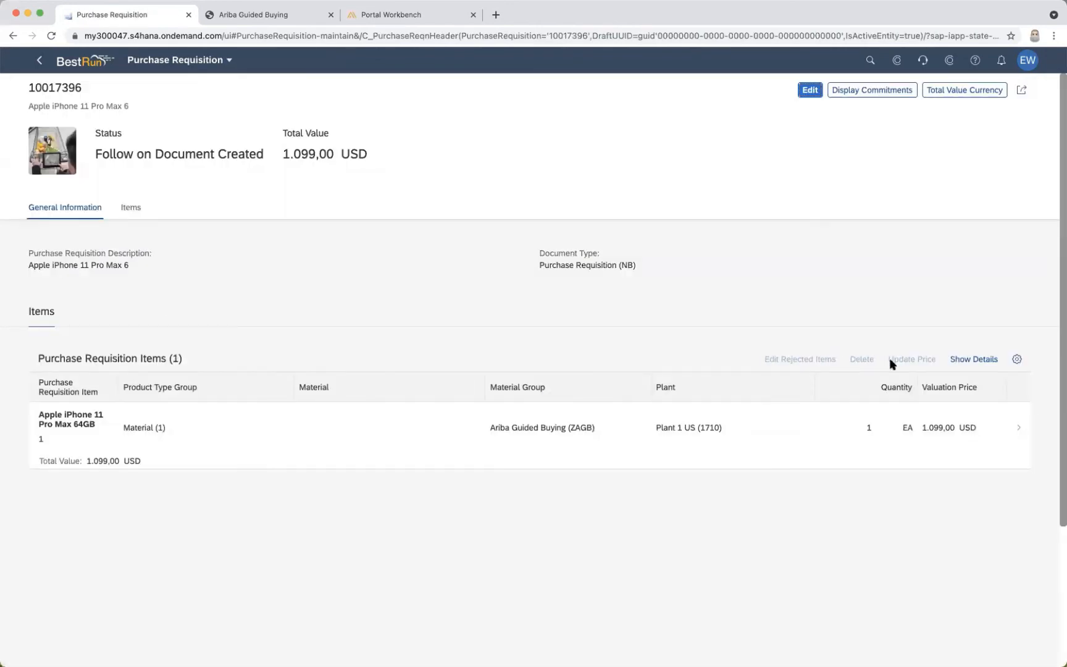
click(779, 444)
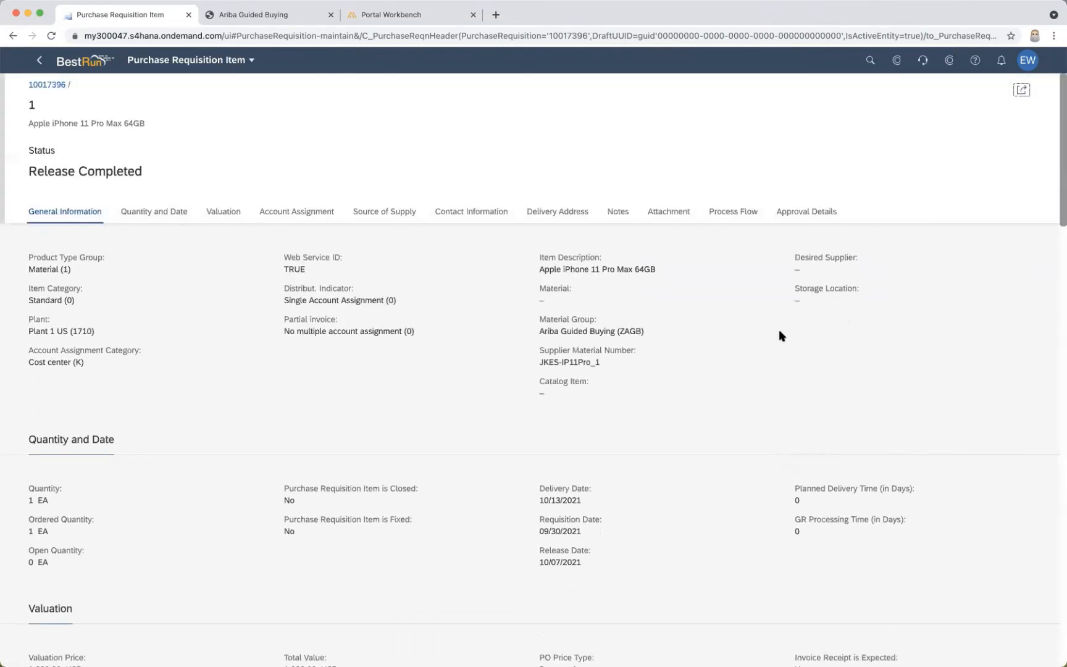
click(725, 213)
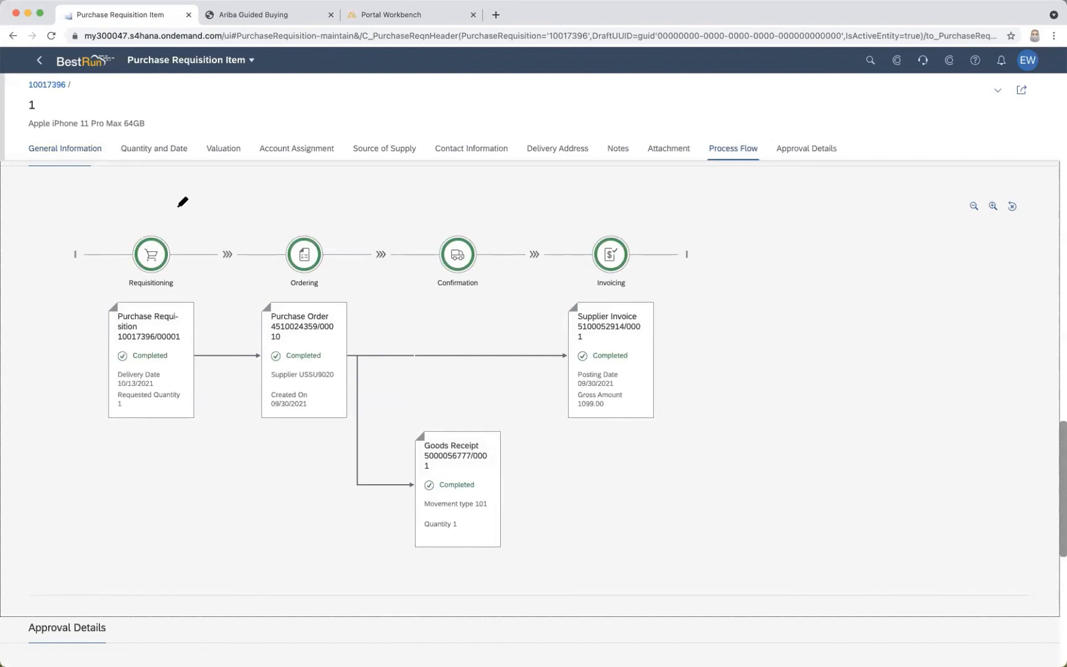
Review the process flow, circling the purchase requisition, purchase order, goods receipt and supplier invoice in turn
mouse_move(179, 207)
mouse_down()
mouse_move(114, 212)
mouse_move(103, 405)
mouse_up()
mouse_move(156, 457)
mouse_down()
mouse_move(224, 350)
mouse_move(159, 203)
mouse_move(144, 201)
mouse_up()
mouse_move(304, 200)
mouse_down()
mouse_move(250, 336)
mouse_move(364, 414)
mouse_move(309, 208)
mouse_move(296, 198)
mouse_up()
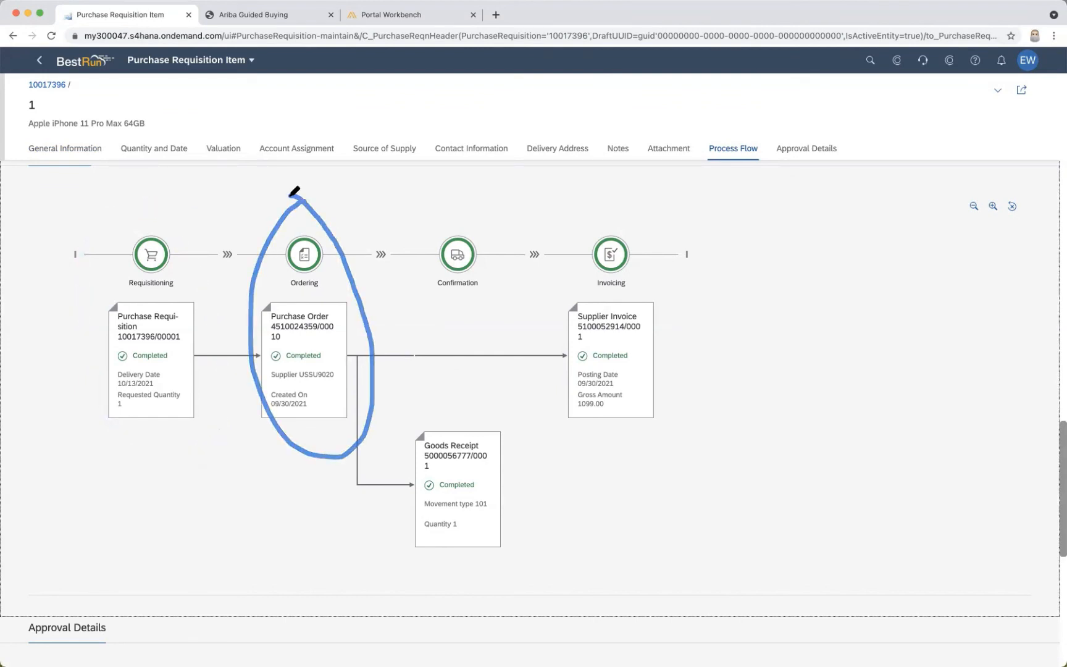
mouse_move(422, 361)
mouse_down()
mouse_move(479, 607)
mouse_move(521, 404)
mouse_move(415, 358)
mouse_up()
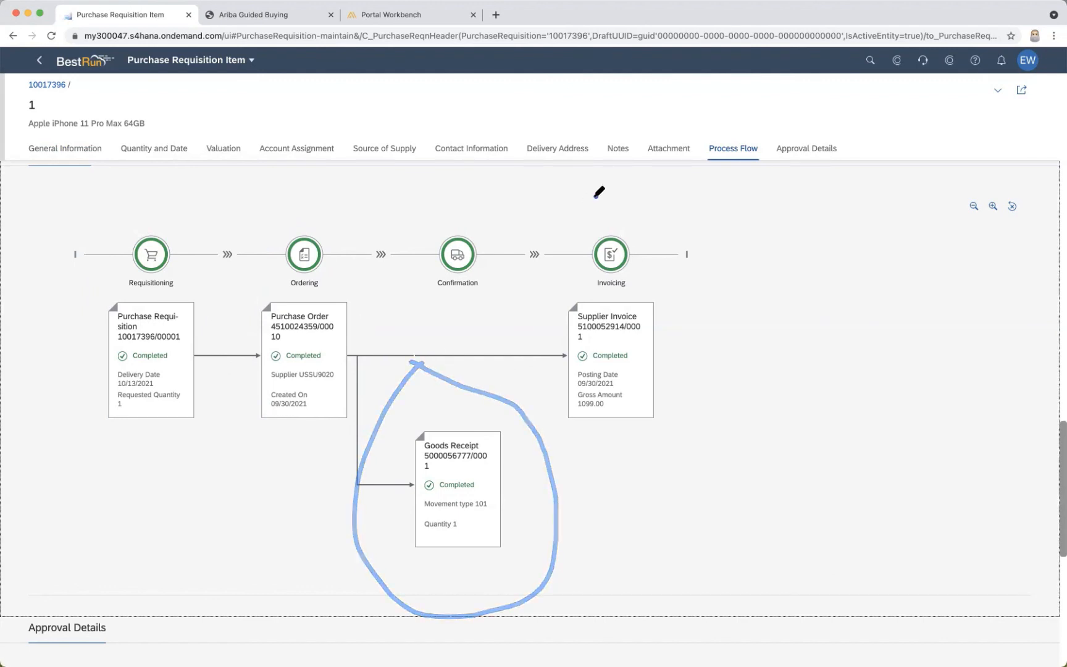
mouse_move(595, 196)
mouse_down()
mouse_move(565, 441)
mouse_move(701, 412)
mouse_up()
drag(700, 305, 596, 194)
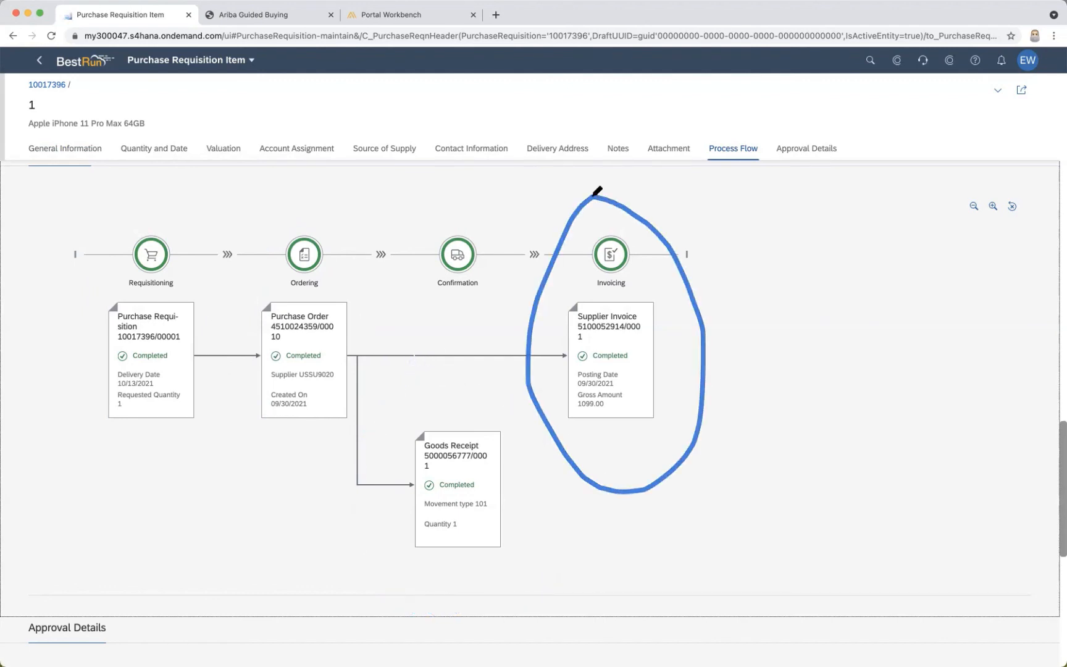